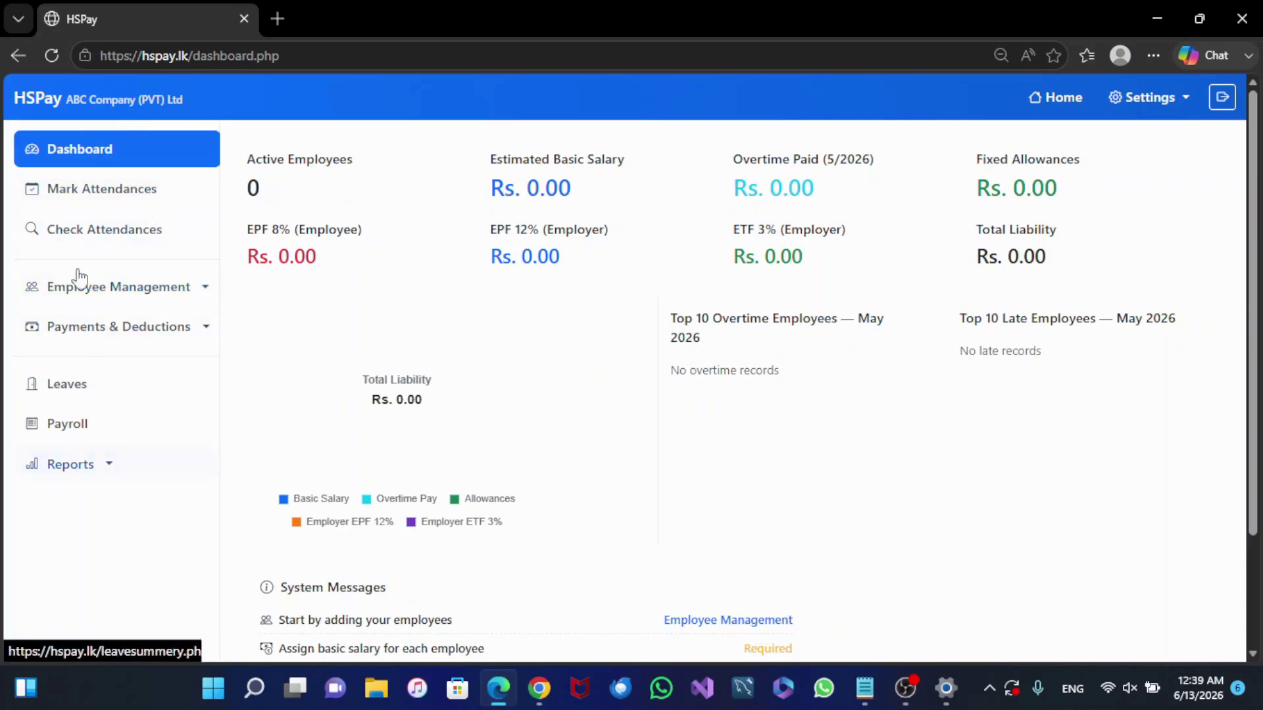
Step: Expand the Employee Management menu in the HSPay dashboard sidebar
{"action": "left_click", "coordinate": [206, 296]}
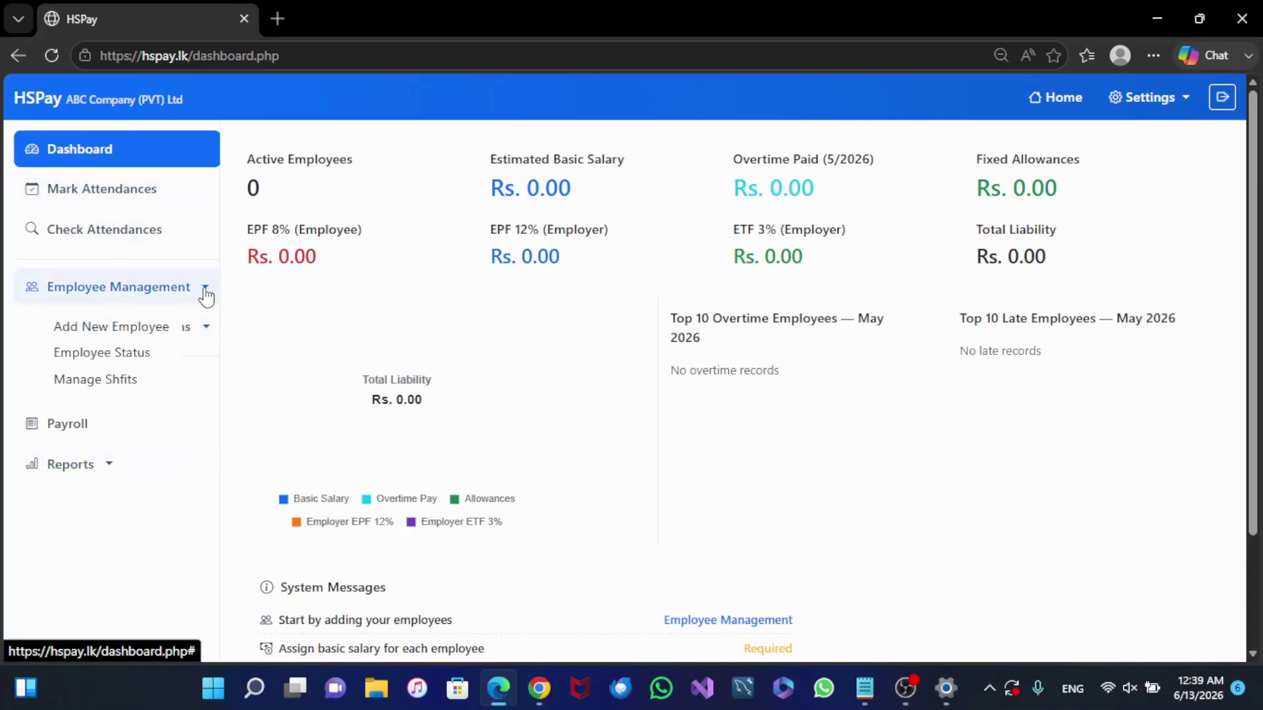
Step: Open the Add New Employee form and enter employee code 1001
{"action": "left_click", "coordinate": [156, 336]}
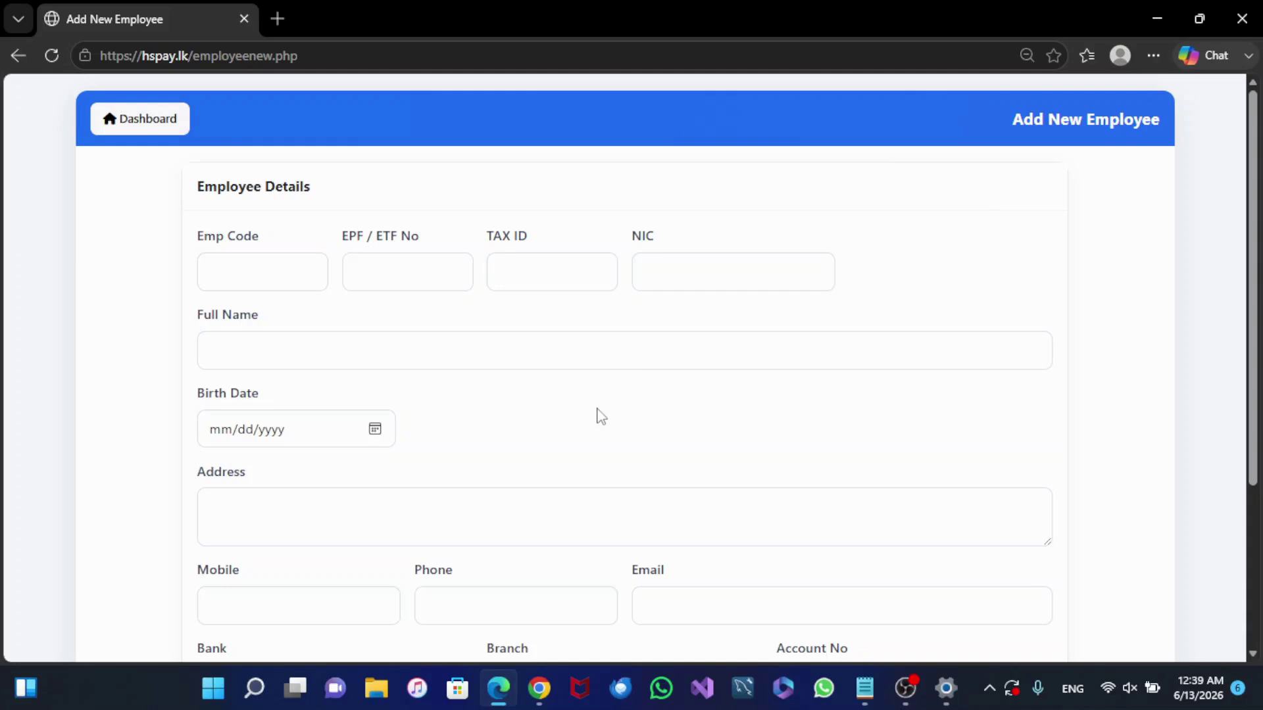
{"action": "scroll", "coordinate": [606, 405], "scroll_direction": "down", "scroll_amount": 3}
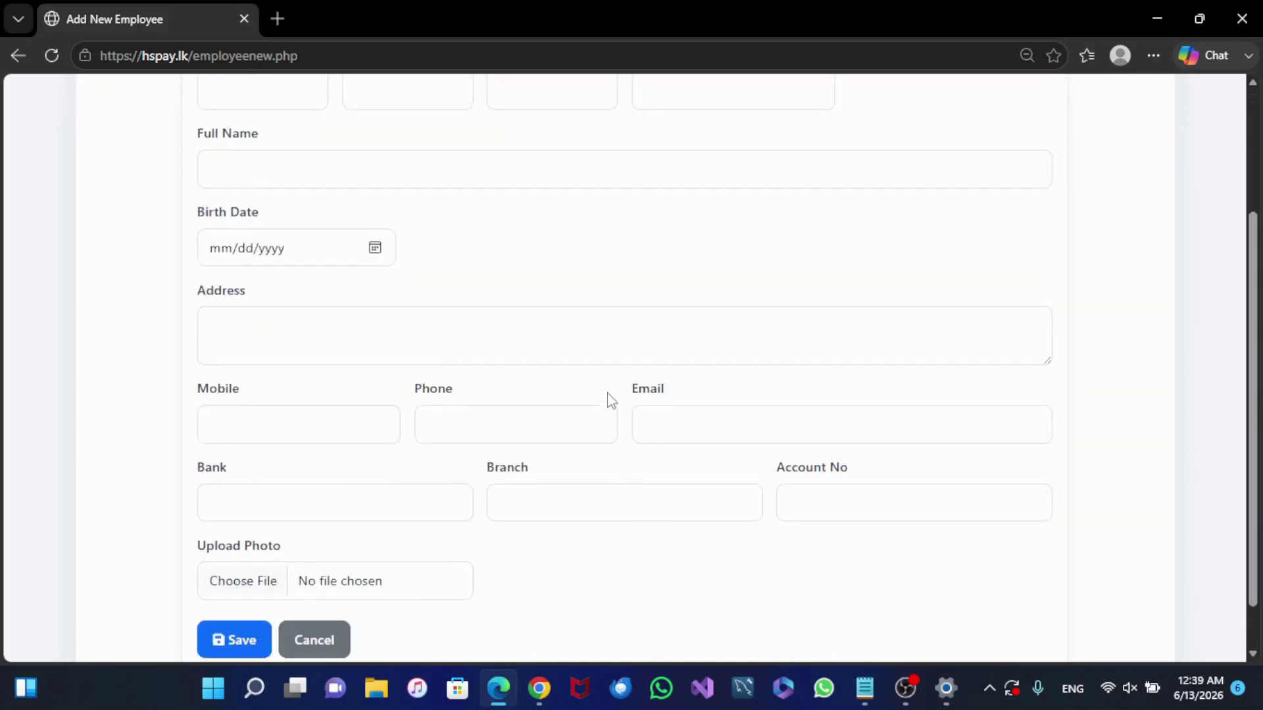
{"action": "scroll", "coordinate": [608, 402], "scroll_direction": "up", "scroll_amount": 2}
{"action": "scroll", "coordinate": [612, 401], "scroll_direction": "up", "scroll_amount": 1}
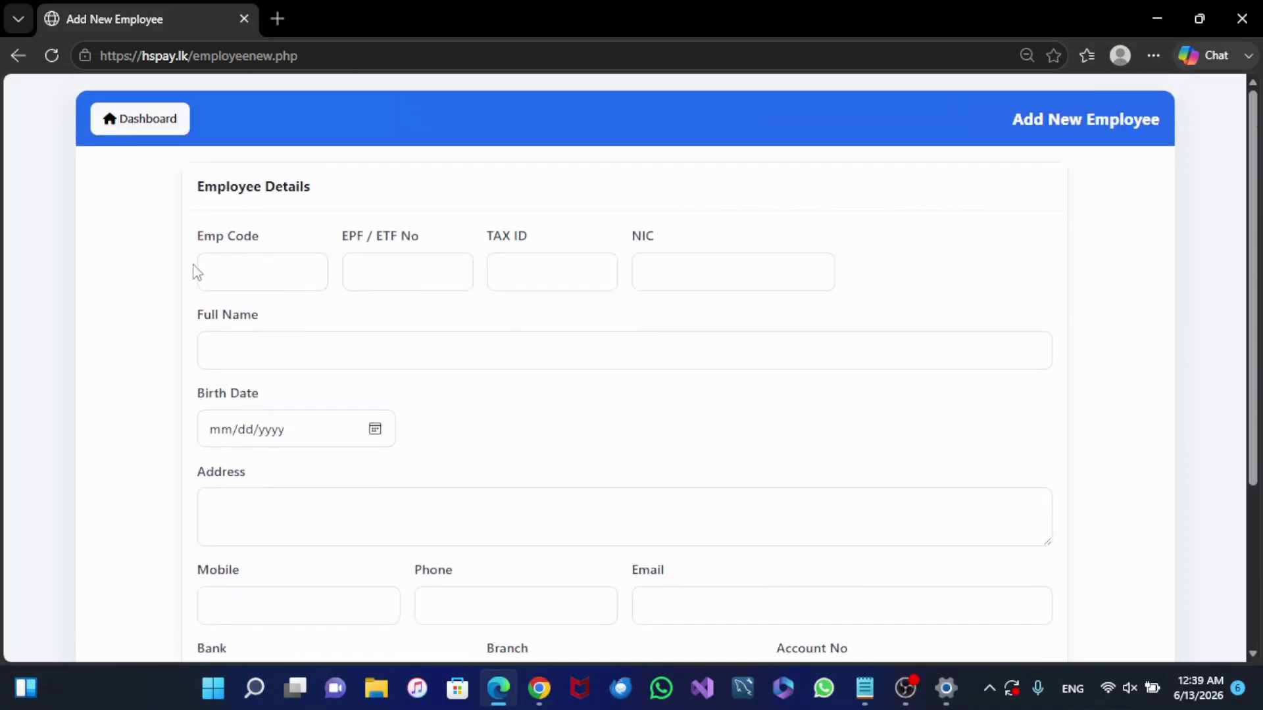
{"action": "left_click", "coordinate": [288, 272]}
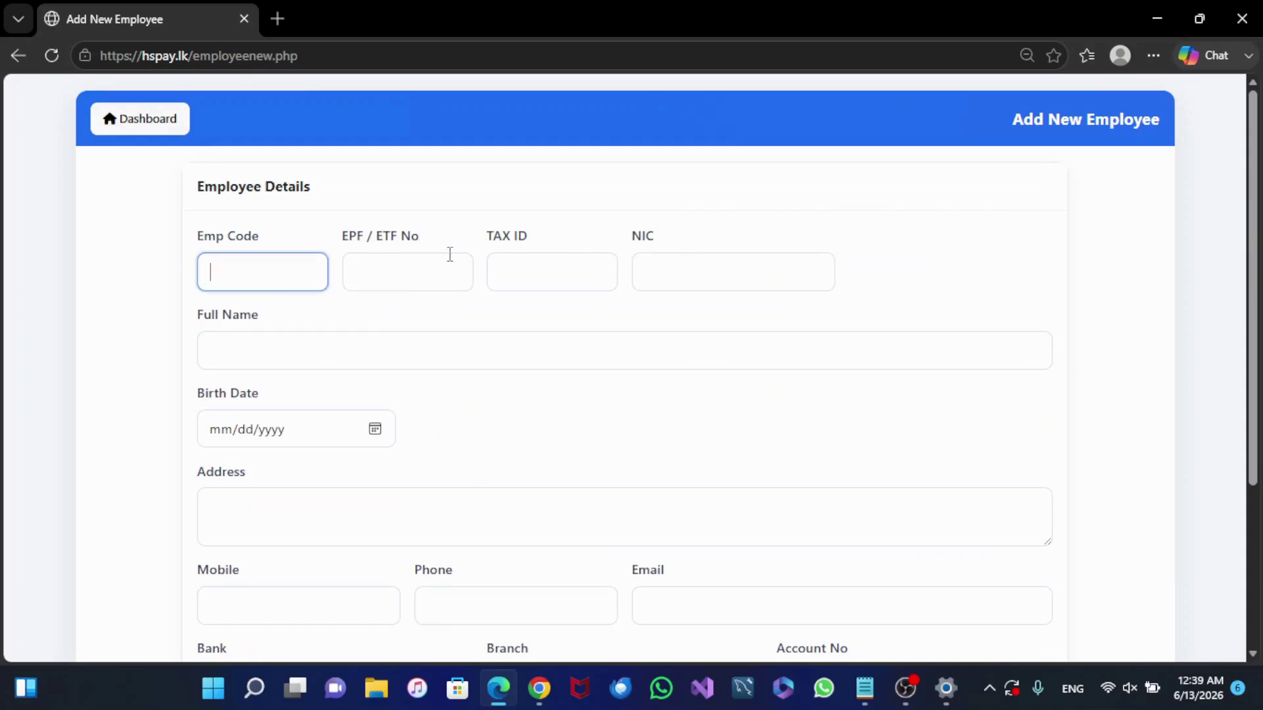
{"action": "left_click", "coordinate": [536, 269]}
{"action": "left_click", "coordinate": [263, 286]}
Step: Enter 1001 as the EPF / ETF number and the TAX ID
{"action": "left_click", "coordinate": [355, 270]}
{"action": "type", "text": "1001"}
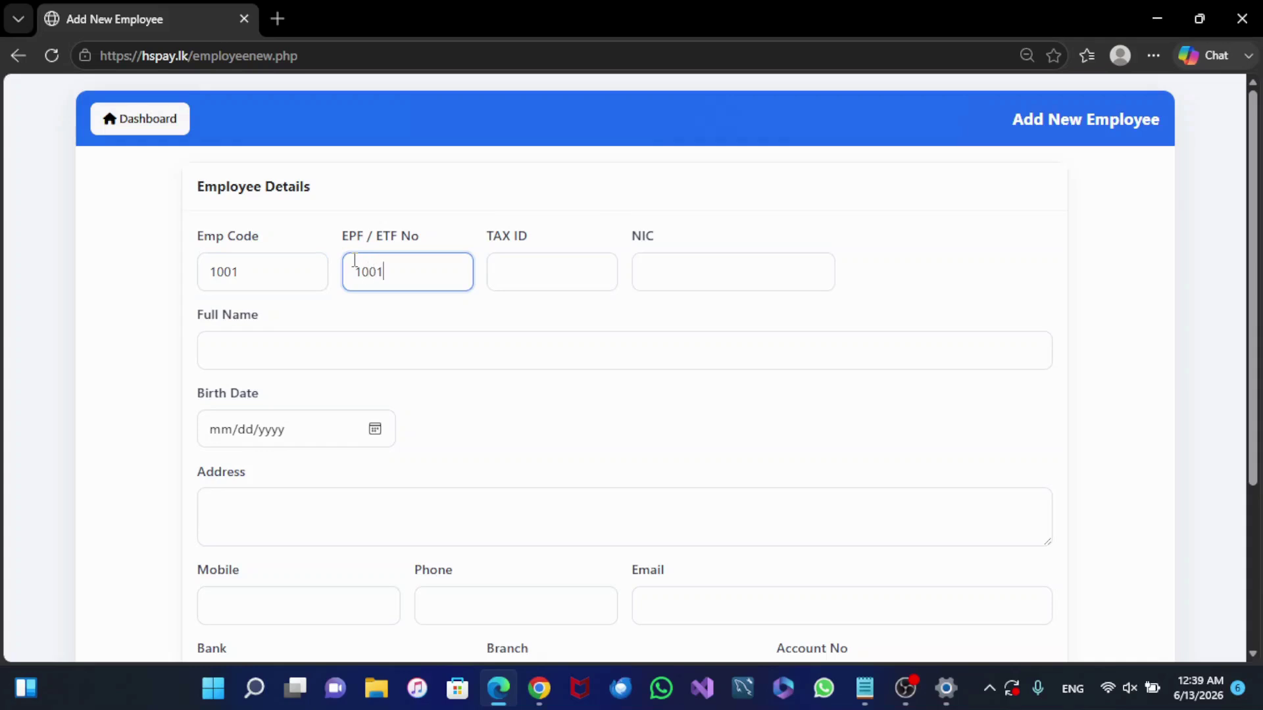
{"action": "key", "text": "Tab"}
{"action": "type", "text": "100"}
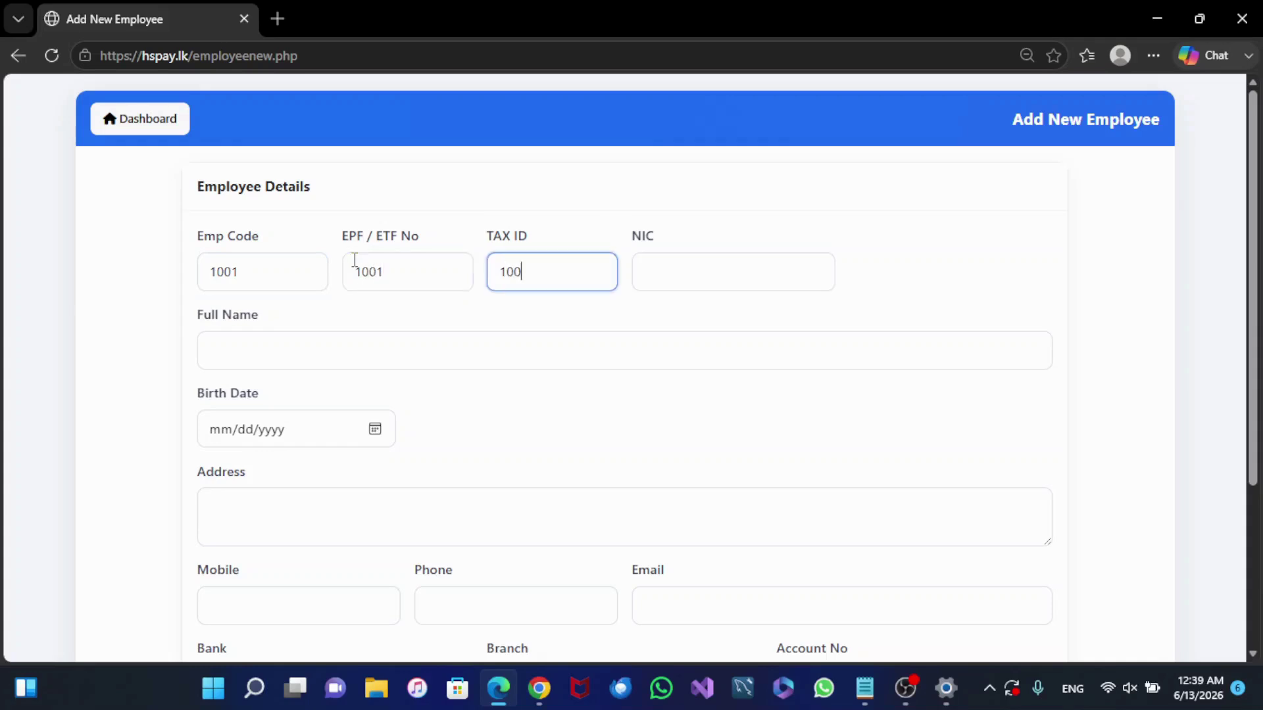
{"action": "type", "text": "1"}
{"action": "key", "text": "Tab"}
Step: Copy the employee's NIC number from Notepad into the NIC field
{"action": "left_click", "coordinate": [865, 687]}
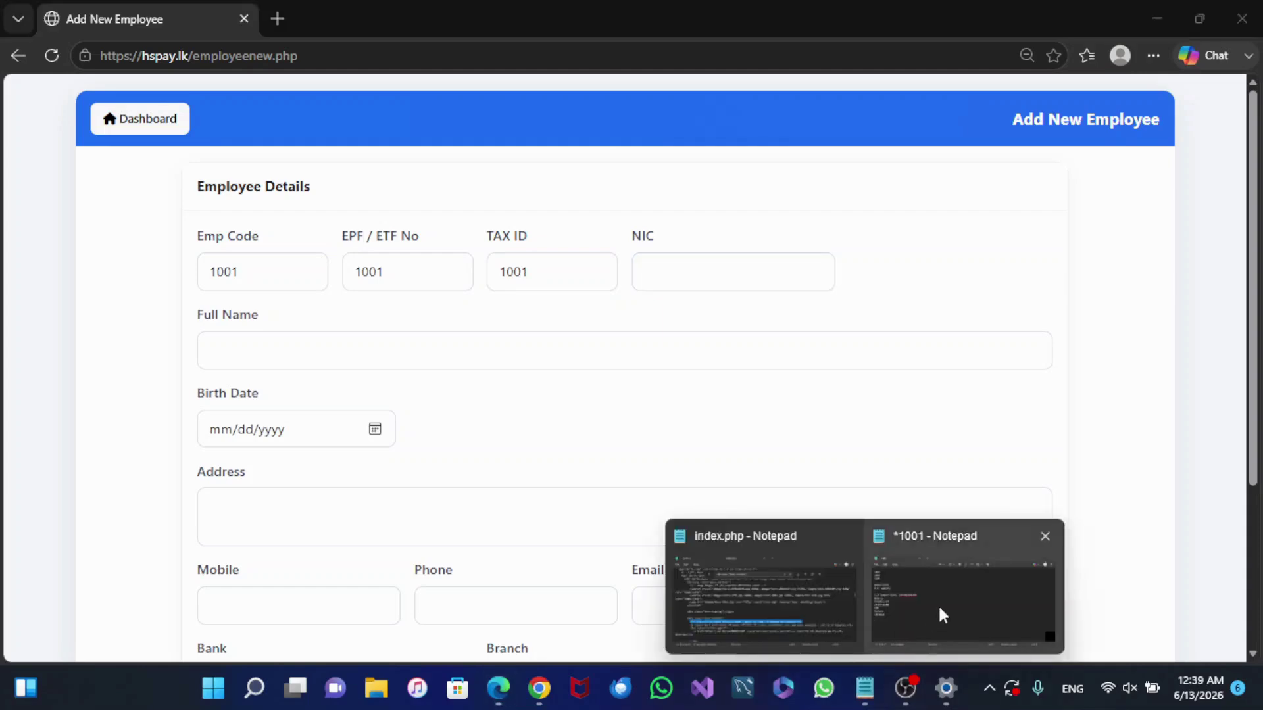
{"action": "left_click", "coordinate": [939, 609]}
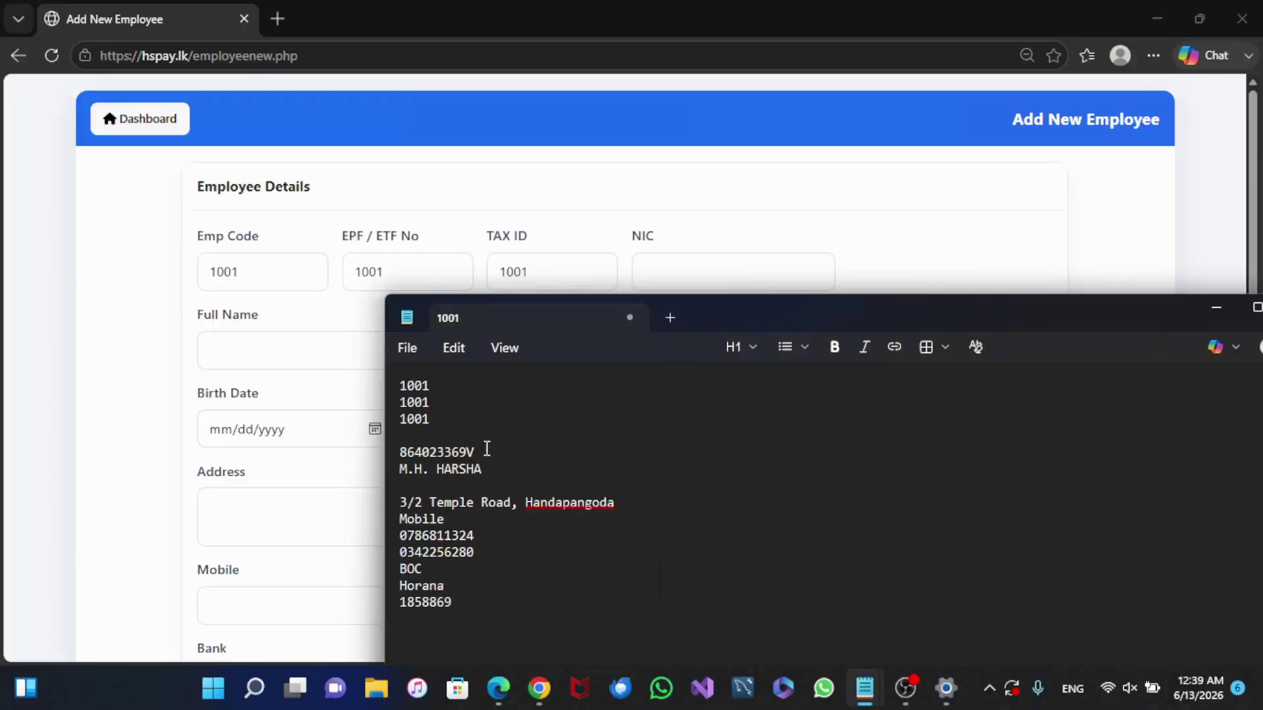
{"action": "left_click_drag", "start_coordinate": [475, 452], "coordinate": [398, 453]}
{"action": "right_click", "coordinate": [420, 464]}
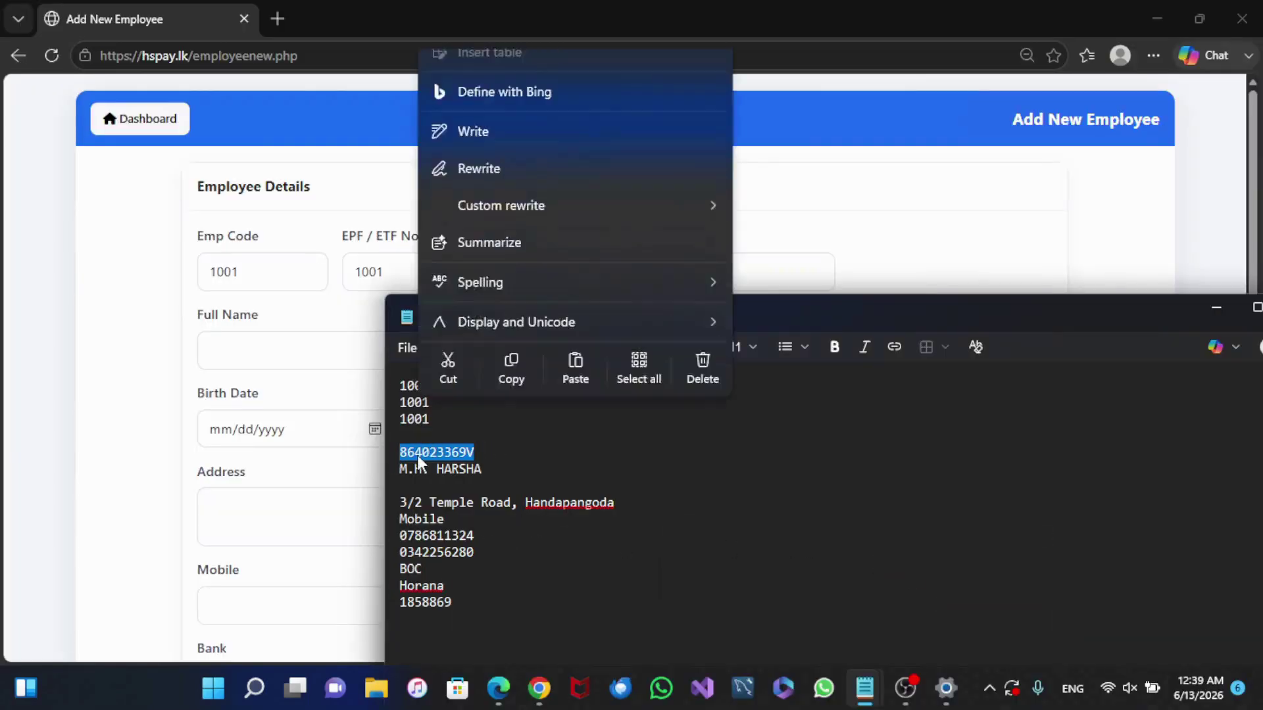
{"action": "left_click", "coordinate": [511, 421]}
{"action": "left_click", "coordinate": [773, 261]}
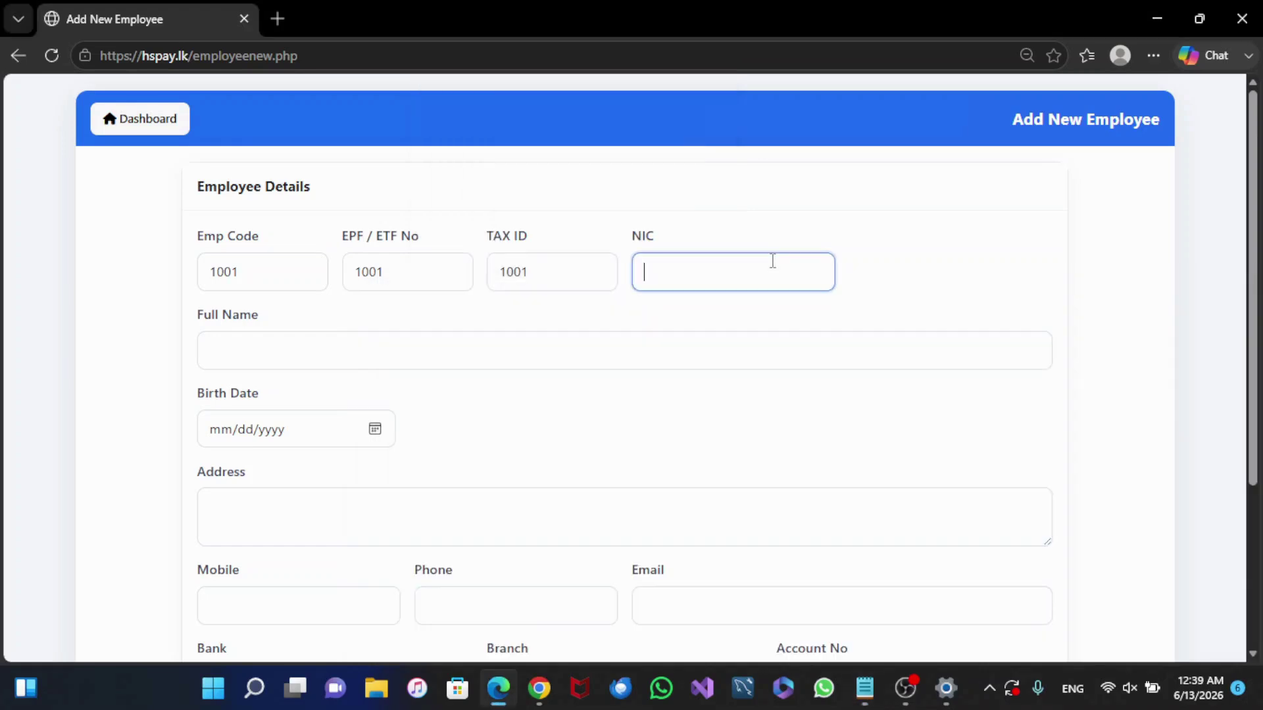
{"action": "key", "text": "ctrl+v"}
Step: Copy the employee's full name from Notepad into the Full Name field
{"action": "left_click", "coordinate": [385, 352]}
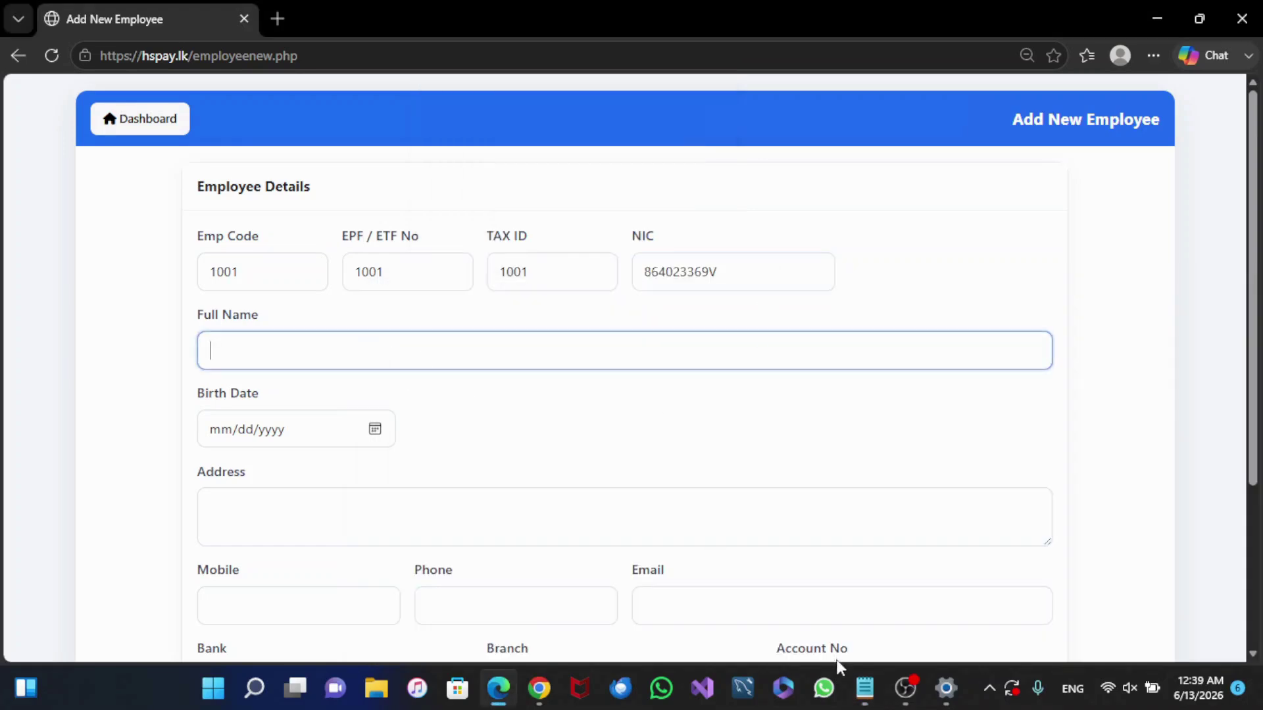
{"action": "mouse_move", "coordinate": [866, 691]}
{"action": "left_click", "coordinate": [929, 597]}
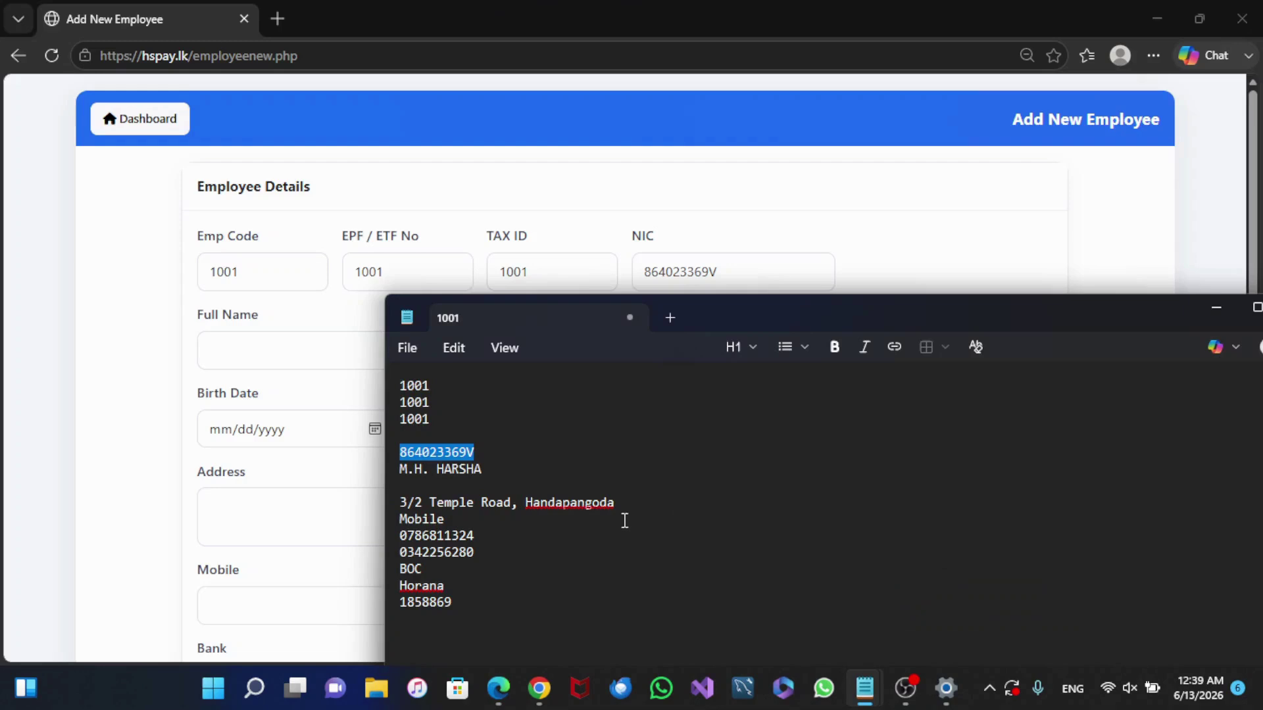
{"action": "left_click_drag", "start_coordinate": [488, 468], "coordinate": [392, 475]}
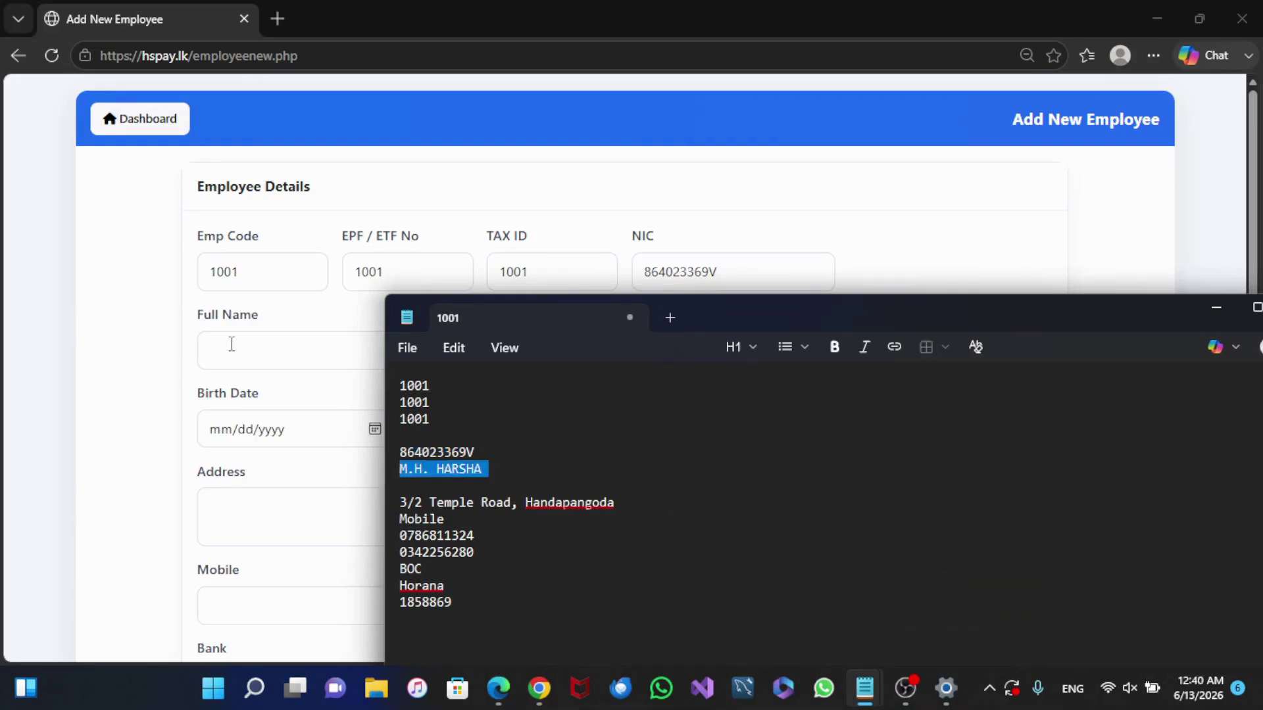
{"action": "left_click", "coordinate": [252, 348]}
{"action": "key", "text": "ctrl+v"}
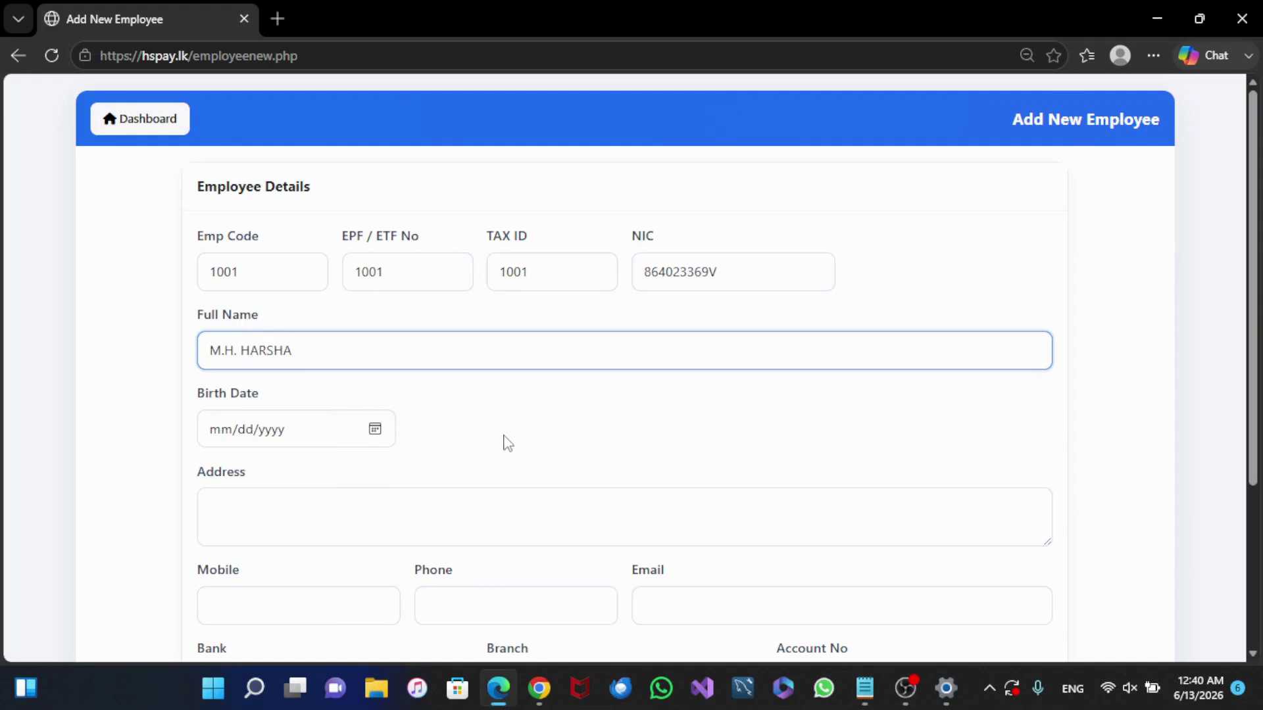
Step: Enter the birth date 10/28/1984
{"action": "left_click", "coordinate": [221, 429]}
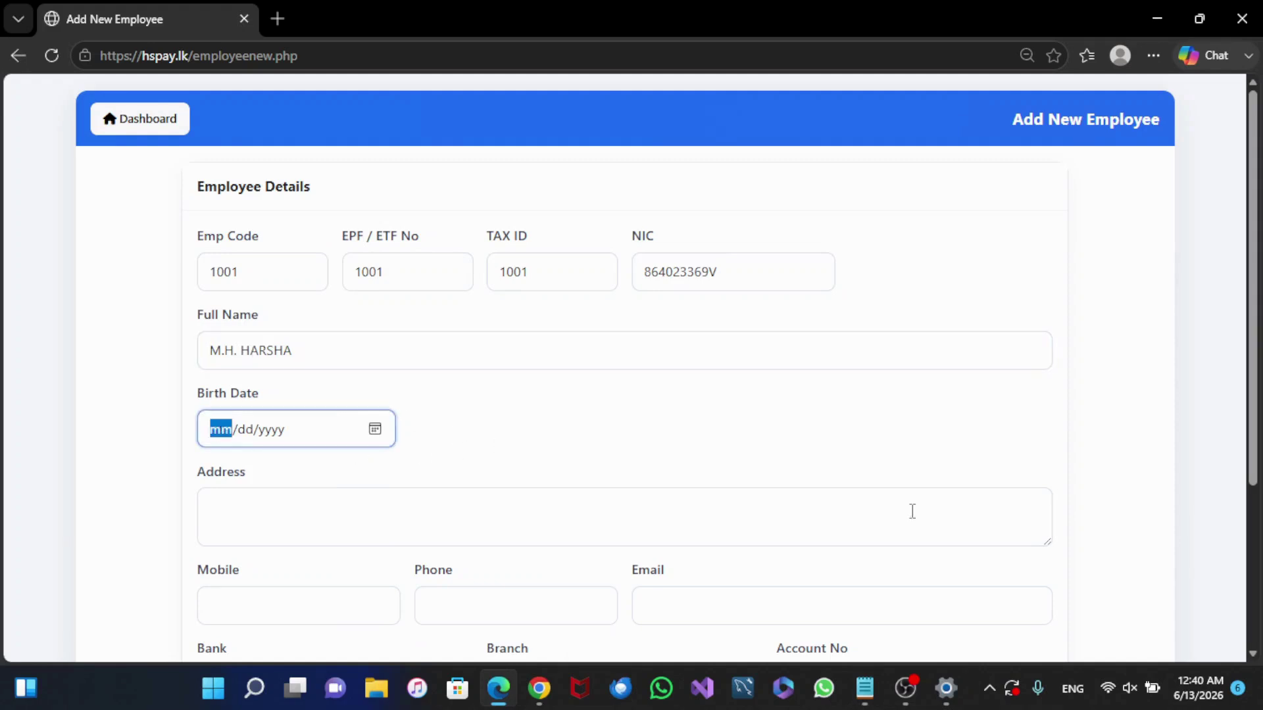
{"action": "type", "text": "10/28/1"}
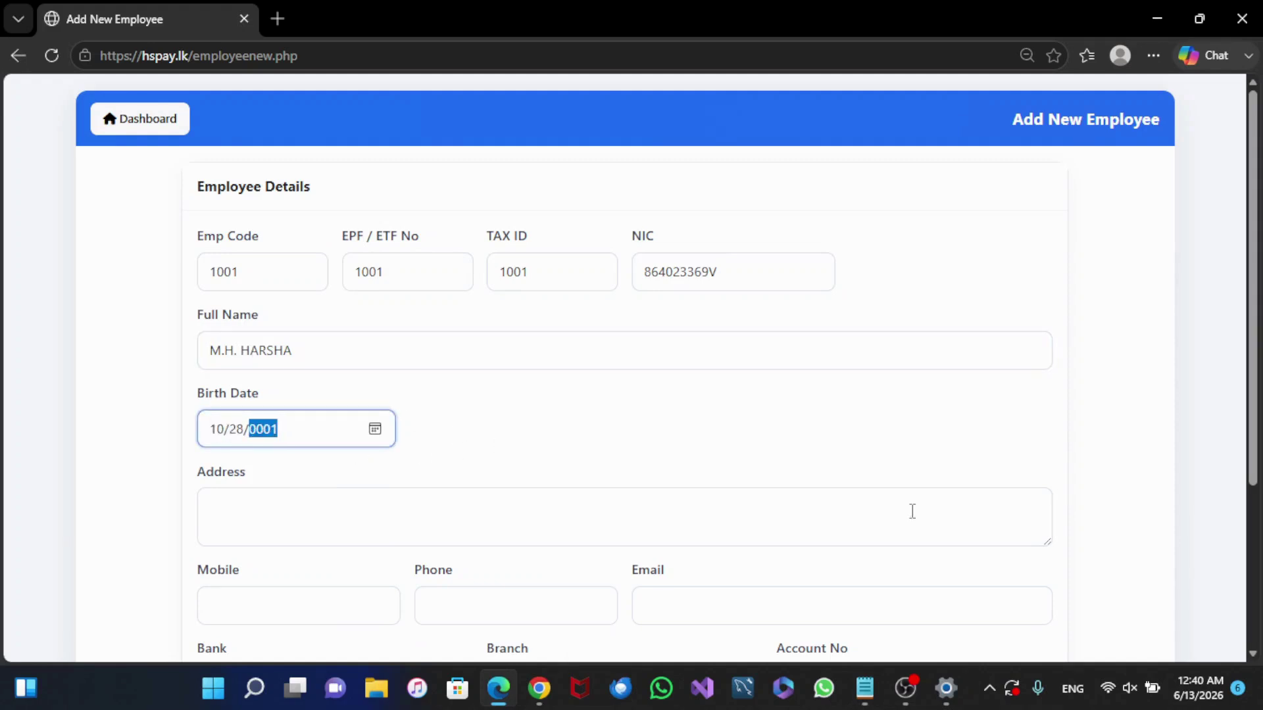
{"action": "type", "text": "984"}
{"action": "left_click", "coordinate": [828, 426]}
{"action": "scroll", "coordinate": [555, 491], "scroll_direction": "down", "scroll_amount": 1}
{"action": "left_click", "coordinate": [312, 408]}
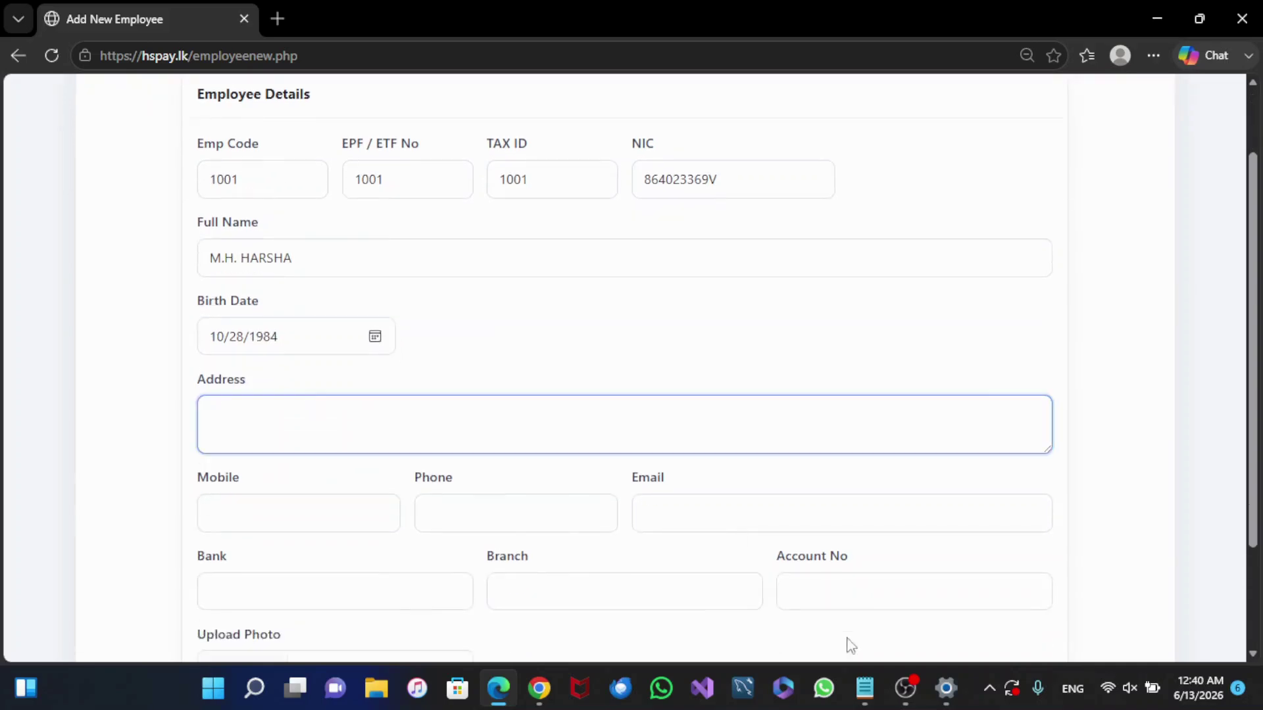
Step: Copy the employee's address from Notepad into the Address field
{"action": "mouse_move", "coordinate": [865, 688]}
{"action": "left_click", "coordinate": [952, 587]}
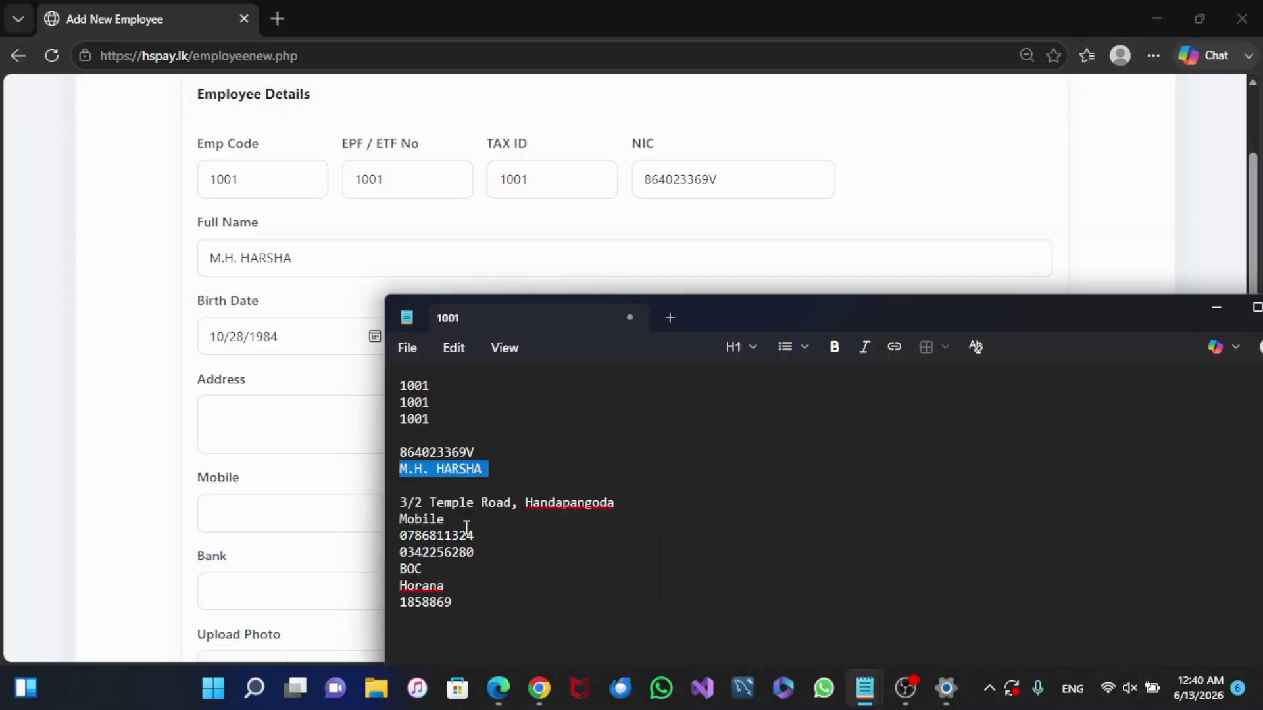
{"action": "mouse_move", "coordinate": [619, 505]}
{"action": "left_mouse_down"}
{"action": "mouse_move", "coordinate": [407, 499]}
{"action": "mouse_move", "coordinate": [619, 501]}
{"action": "left_mouse_up"}
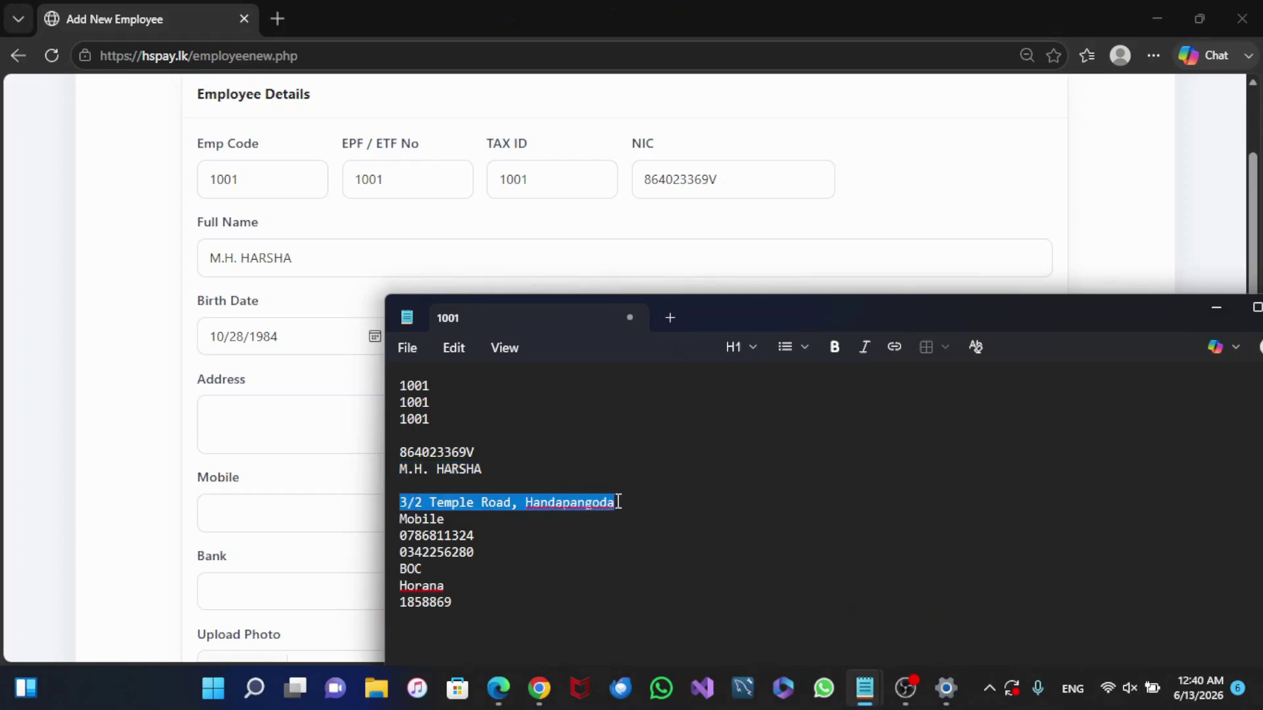
{"action": "right_click", "coordinate": [551, 503]}
{"action": "left_click", "coordinate": [642, 470]}
{"action": "left_click", "coordinate": [332, 425]}
{"action": "right_click", "coordinate": [333, 426]}
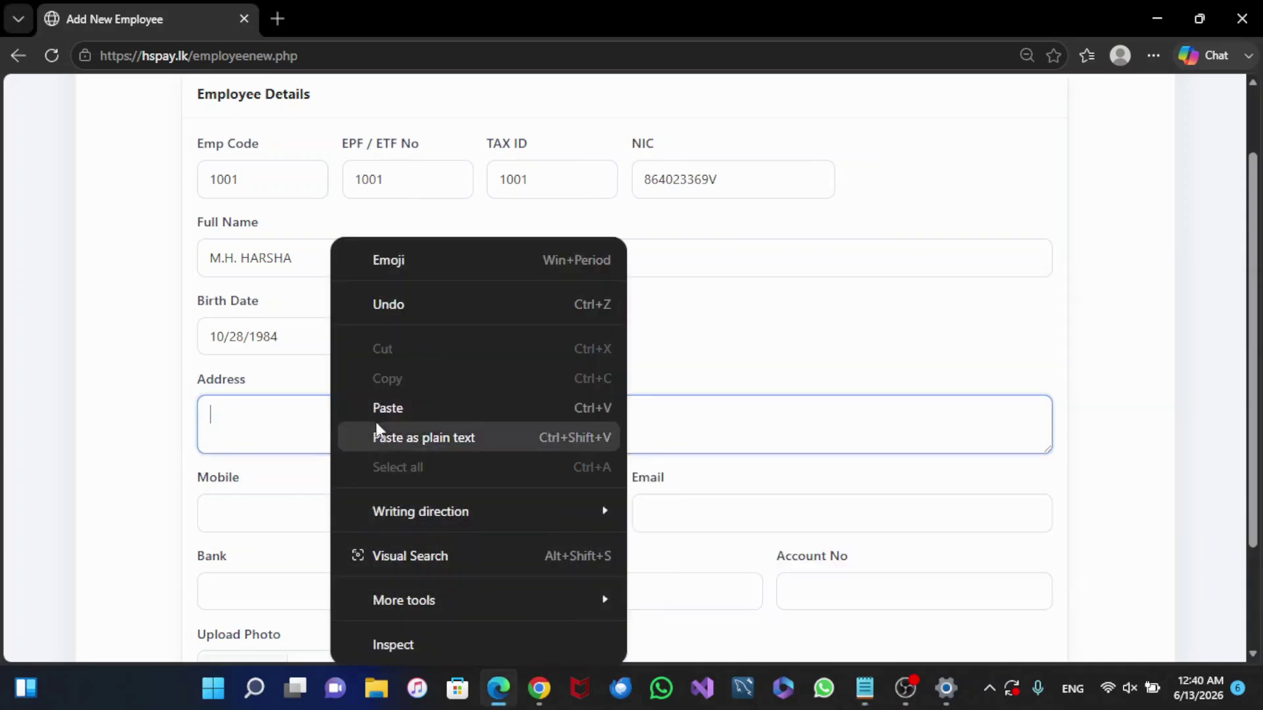
{"action": "left_click", "coordinate": [408, 406]}
Step: Copy the employee's mobile number from Notepad into the Mobile field
{"action": "scroll", "coordinate": [840, 505], "scroll_direction": "down", "scroll_amount": 3}
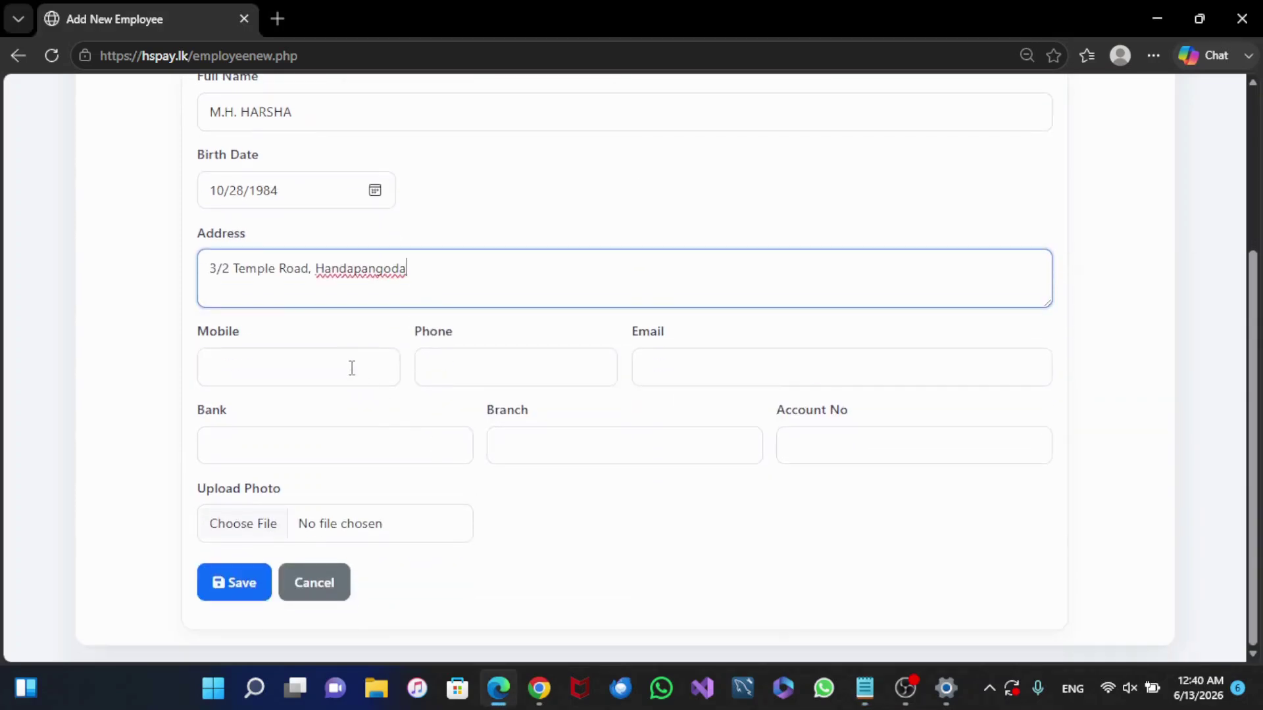
{"action": "left_click", "coordinate": [349, 367]}
{"action": "mouse_move", "coordinate": [888, 696]}
{"action": "left_click", "coordinate": [925, 613]}
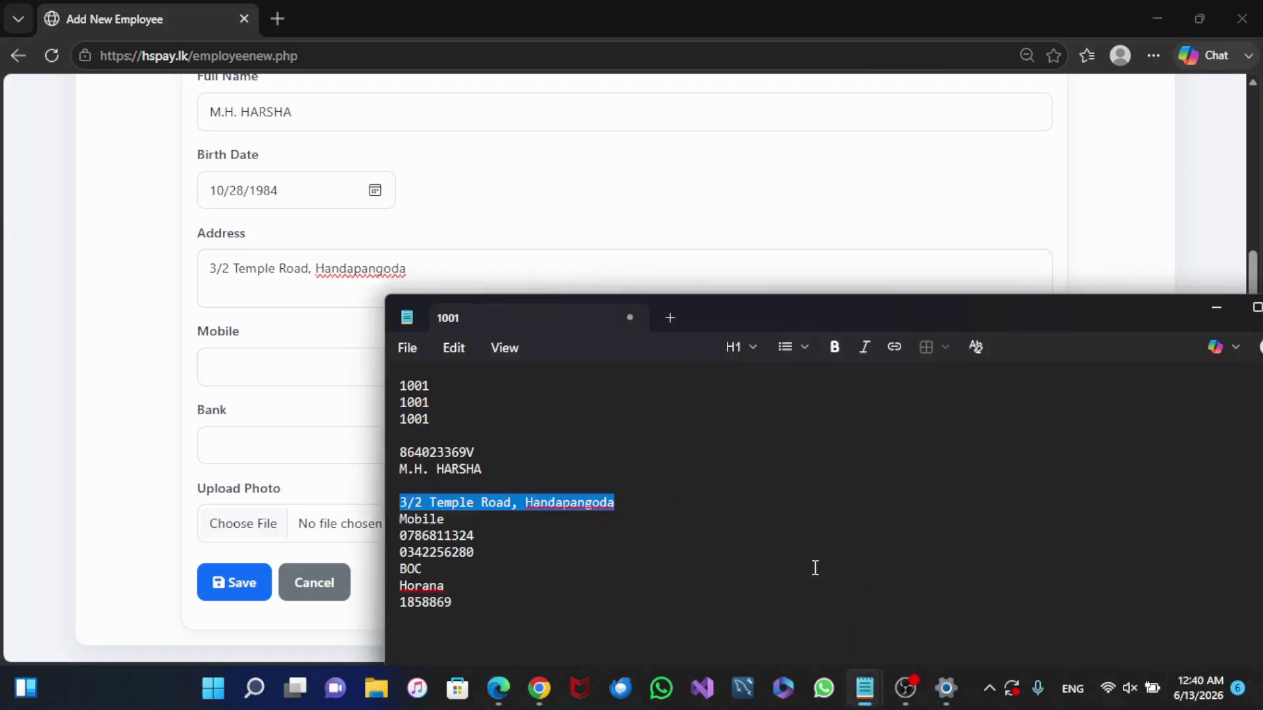
{"action": "left_click_drag", "start_coordinate": [480, 535], "coordinate": [403, 539]}
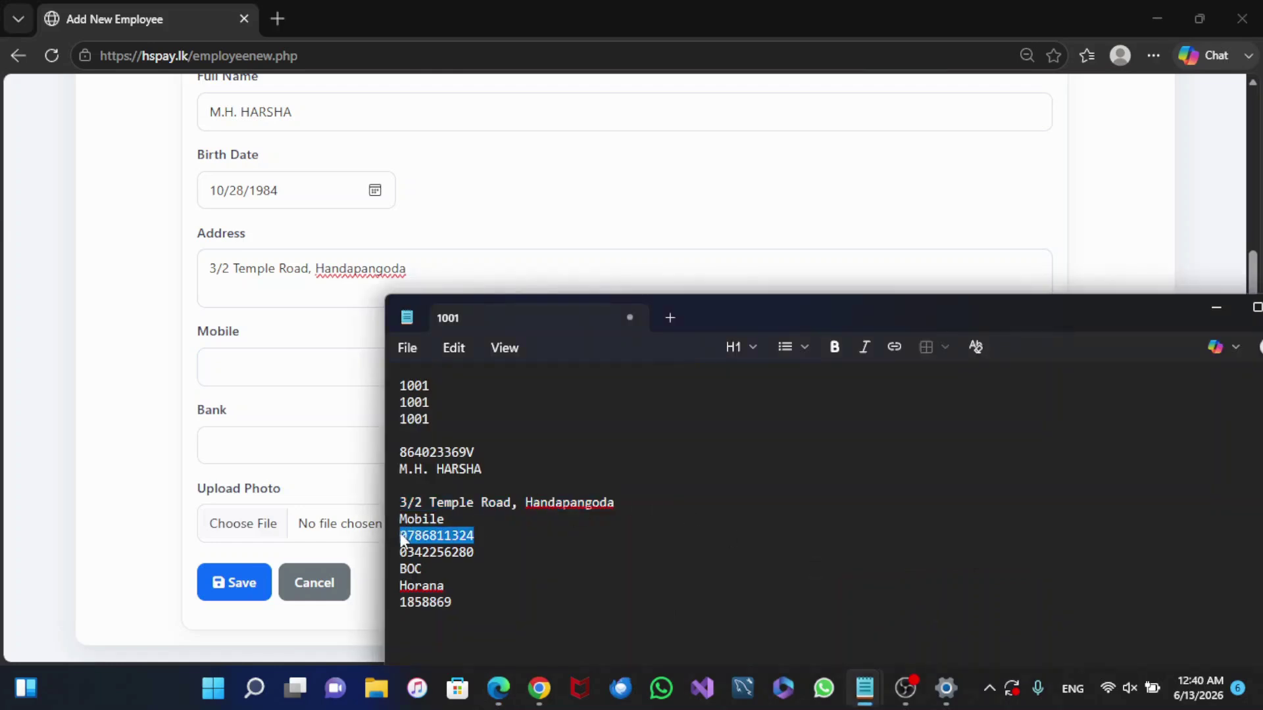
{"action": "key", "text": "ctrl+c"}
{"action": "left_click", "coordinate": [300, 370]}
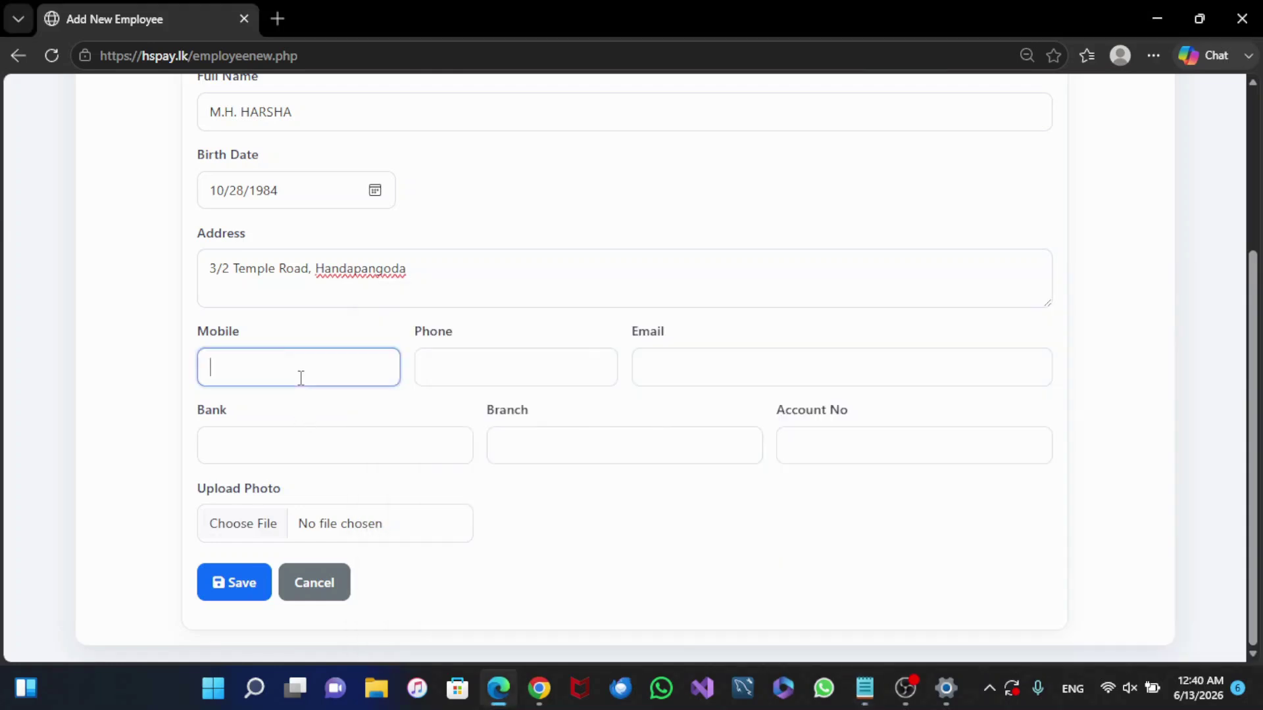
{"action": "key", "text": "ctrl+v"}
Step: Copy the employee's phone number from Notepad into the Phone field
{"action": "mouse_move", "coordinate": [855, 697]}
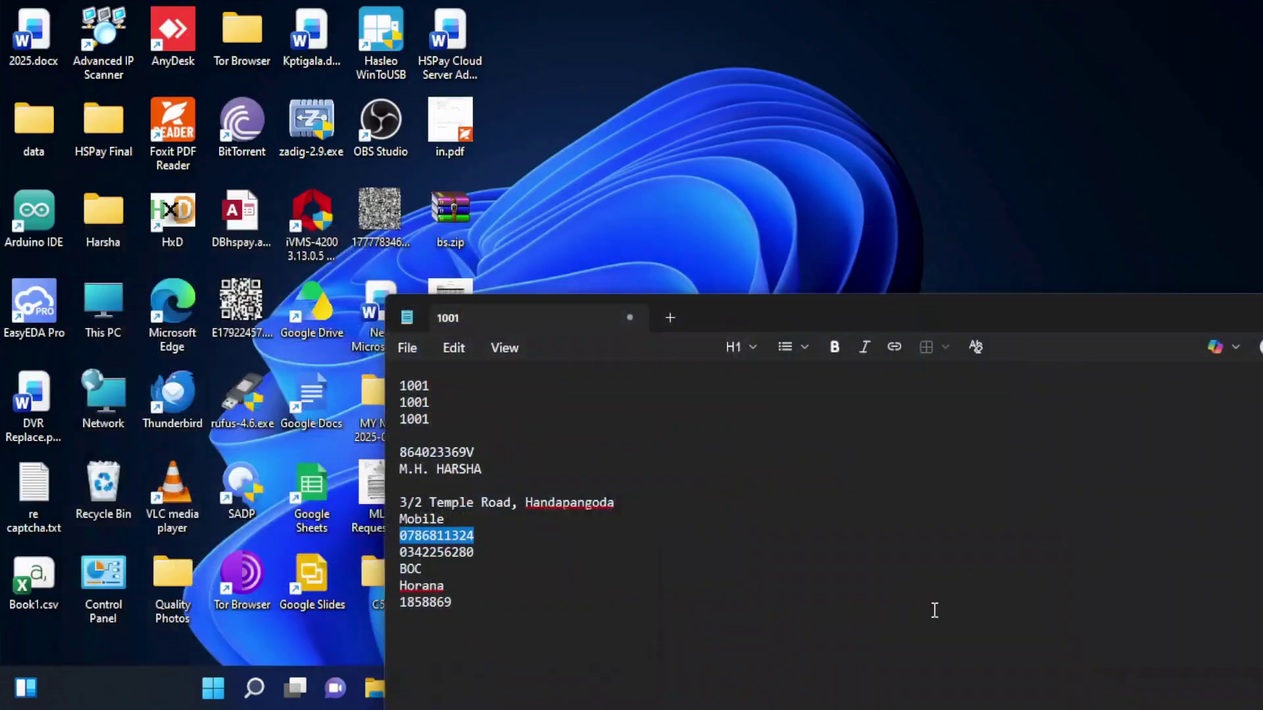
{"action": "left_click", "coordinate": [933, 606]}
{"action": "left_click_drag", "start_coordinate": [479, 551], "coordinate": [403, 551]}
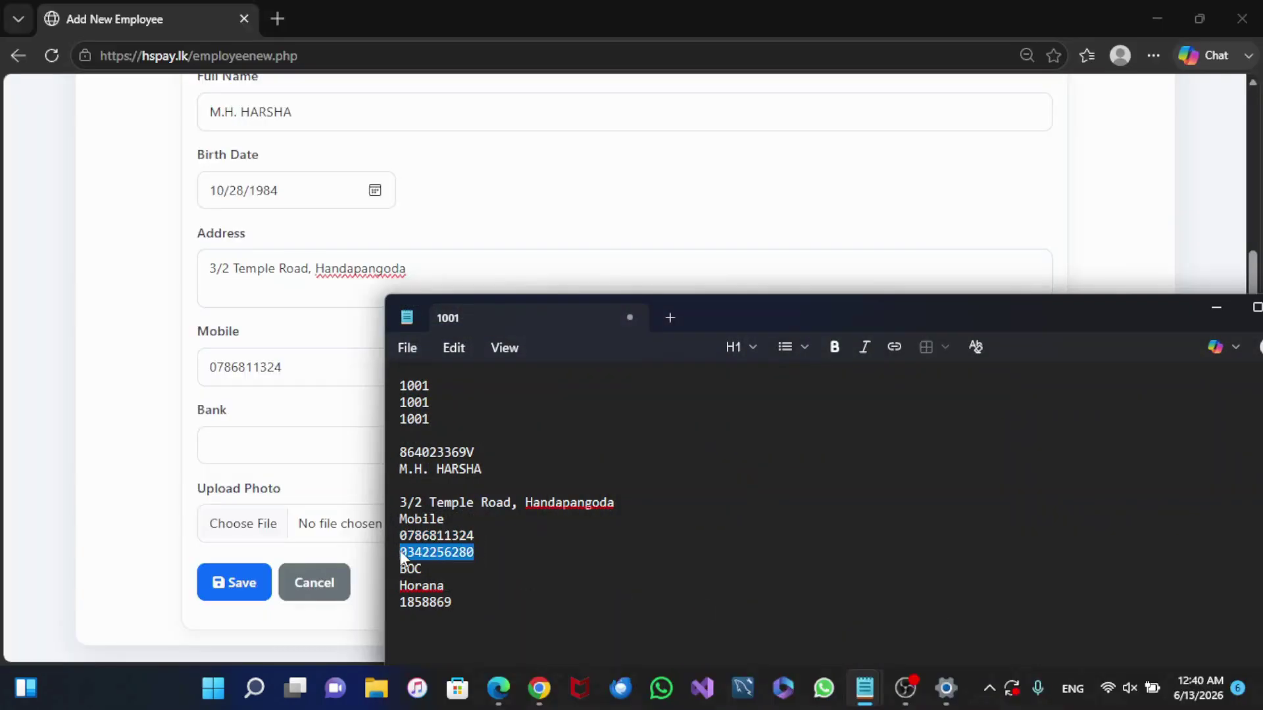
{"action": "key", "text": "ctrl+c"}
{"action": "left_click", "coordinate": [334, 407]}
{"action": "left_click", "coordinate": [564, 370]}
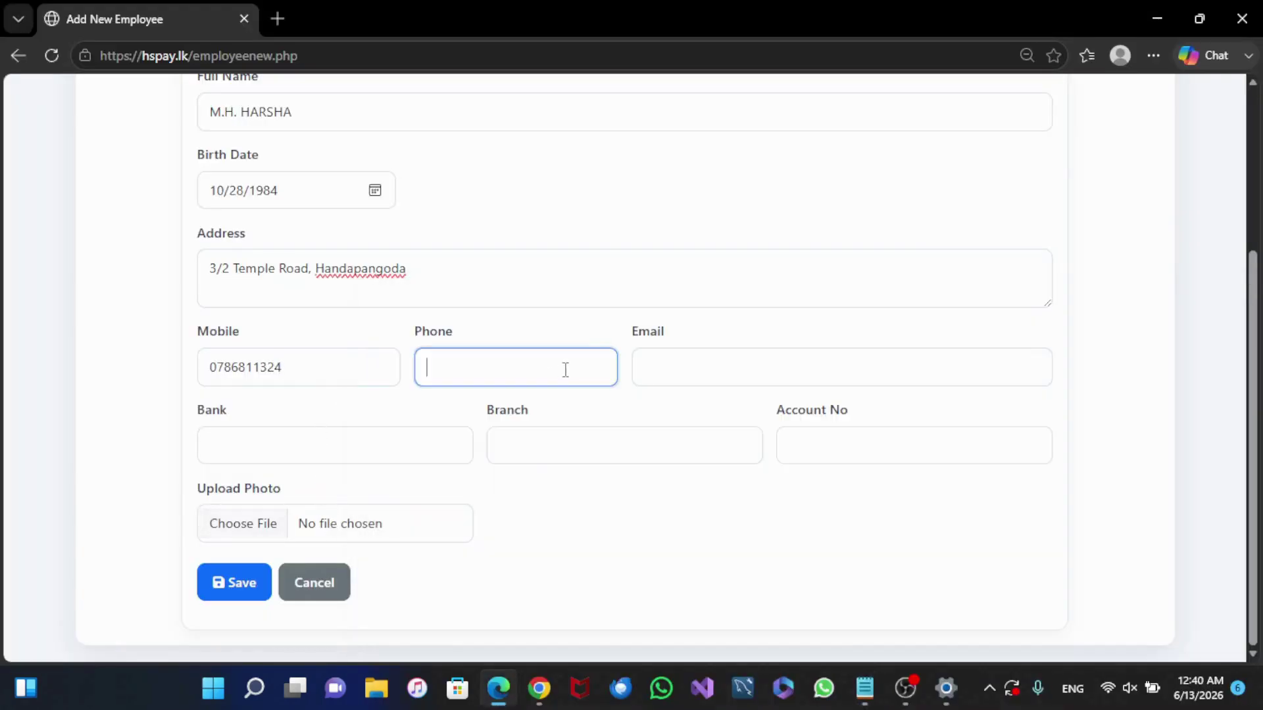
{"action": "key", "text": "ctrl+v"}
Step: Fill in the employee's e-mail address
{"action": "mouse_move", "coordinate": [864, 688]}
{"action": "left_click", "coordinate": [920, 611]}
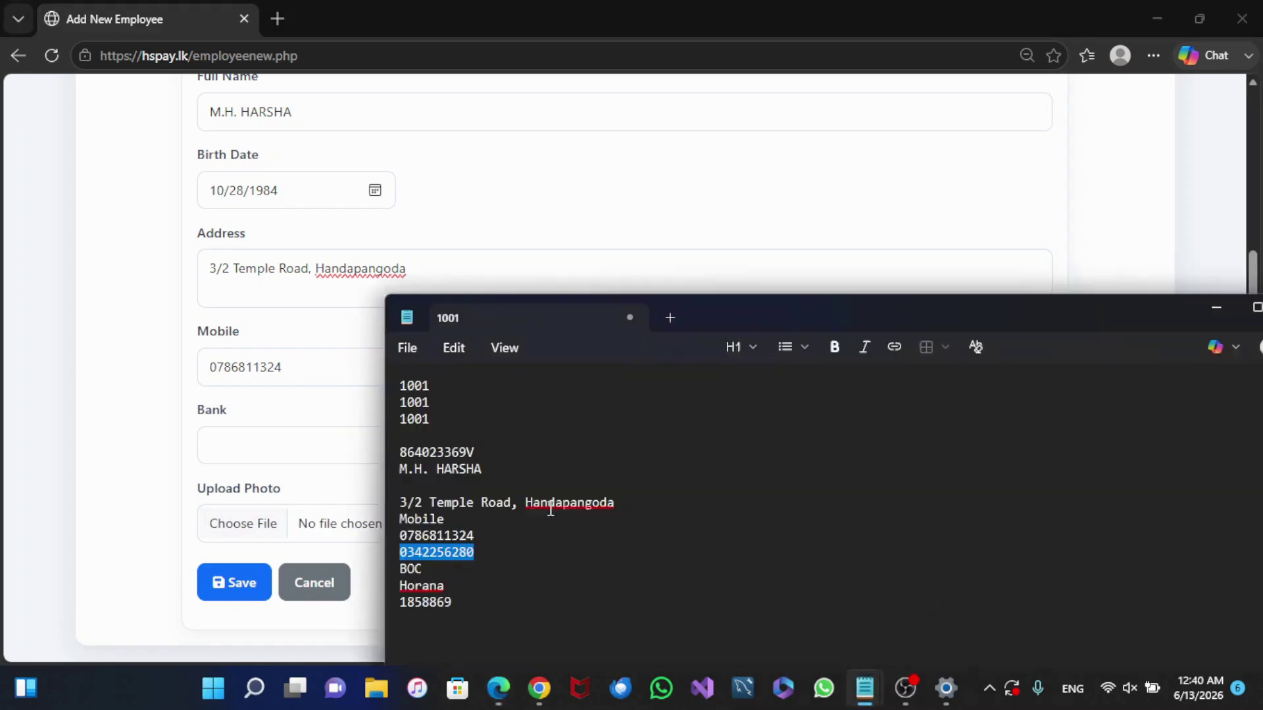
{"action": "left_click", "coordinate": [268, 425]}
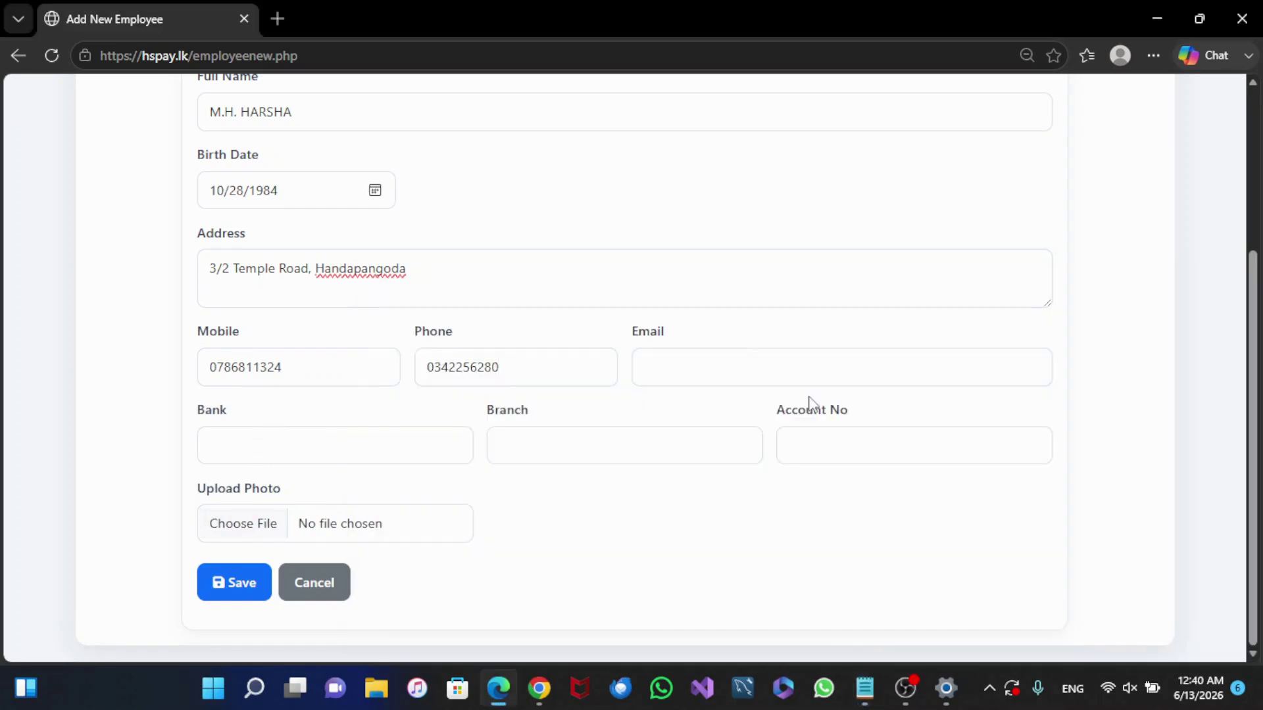
{"action": "left_click", "coordinate": [743, 363]}
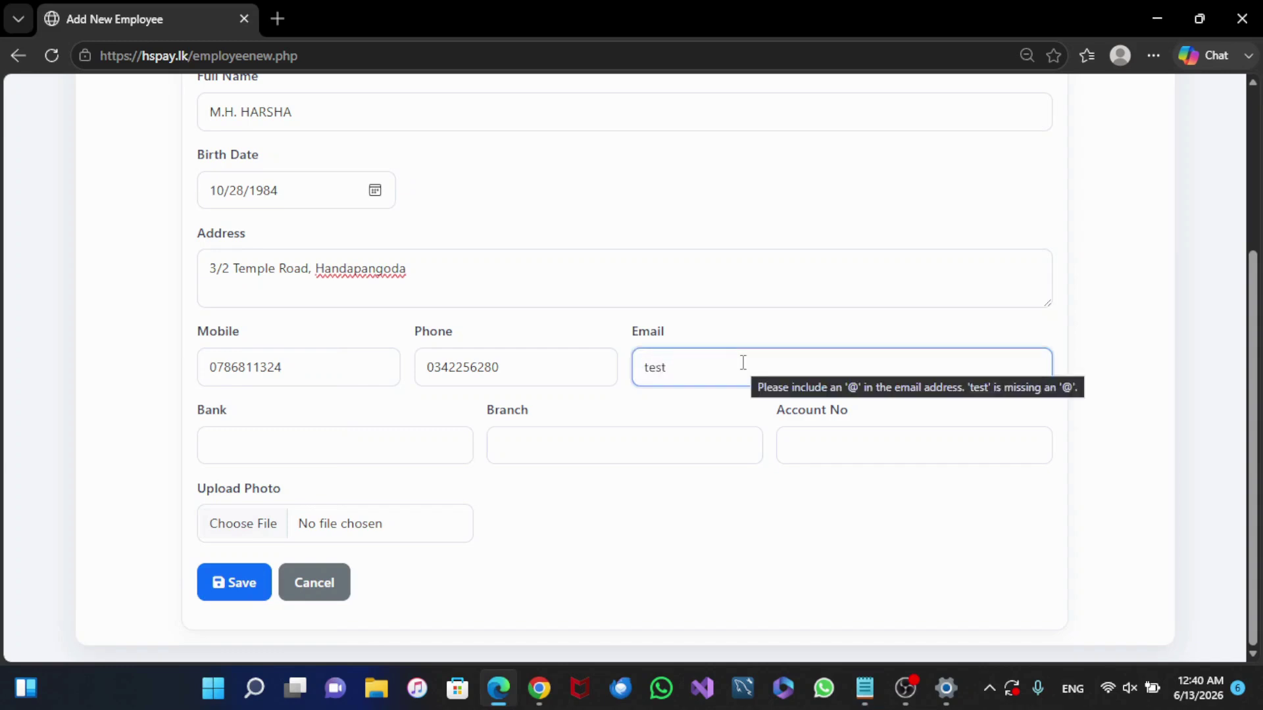
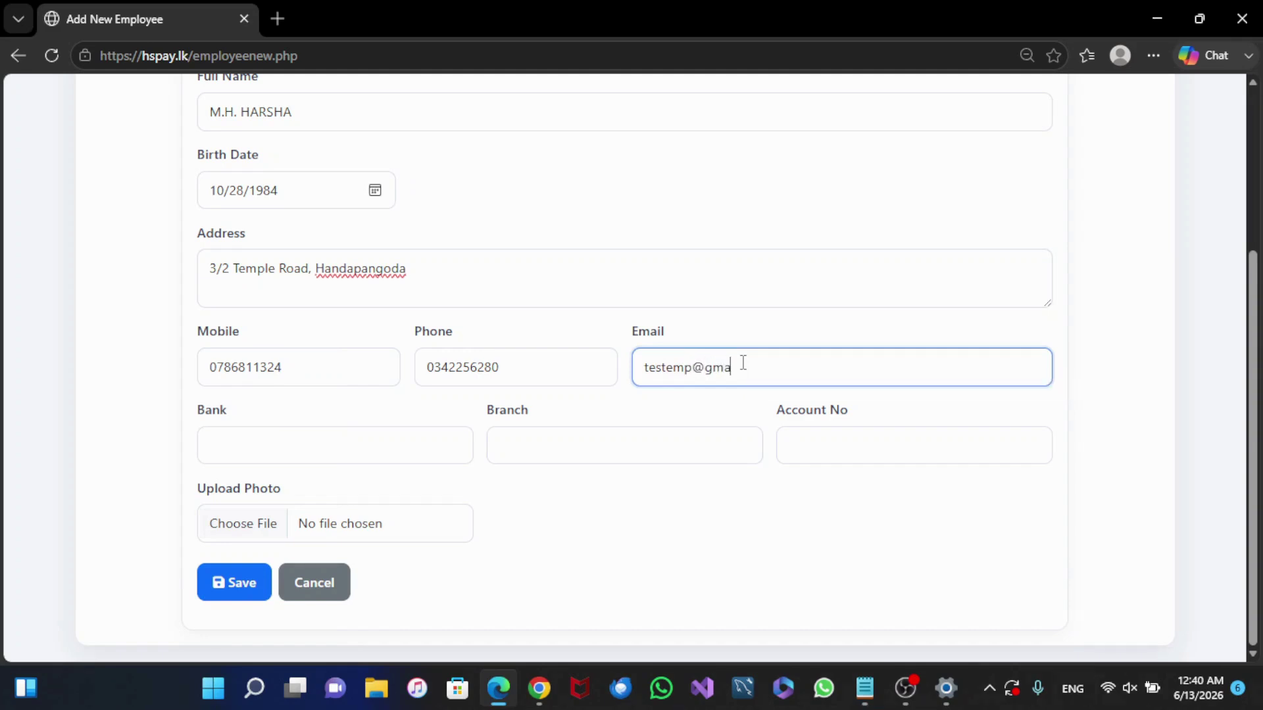
Step: Enter bank BOC, branch Horana, and the employee's bank account number
{"action": "left_click", "coordinate": [323, 448]}
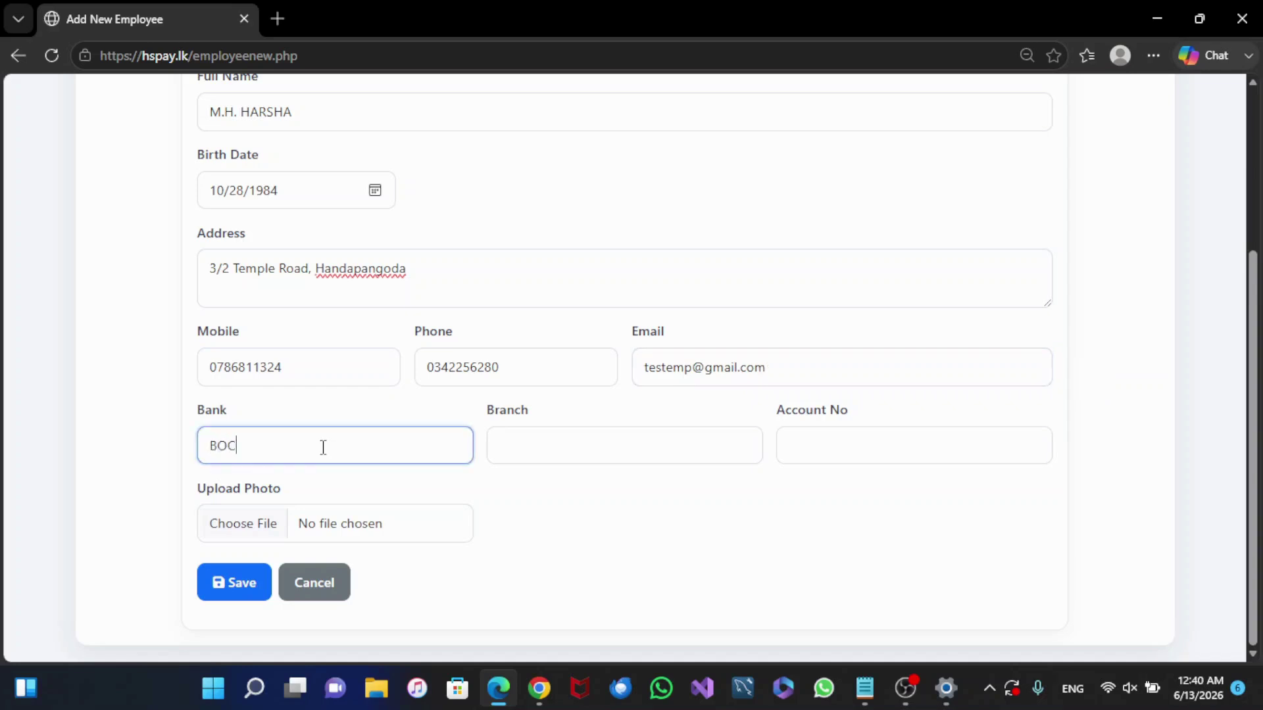
{"action": "left_click", "coordinate": [595, 448]}
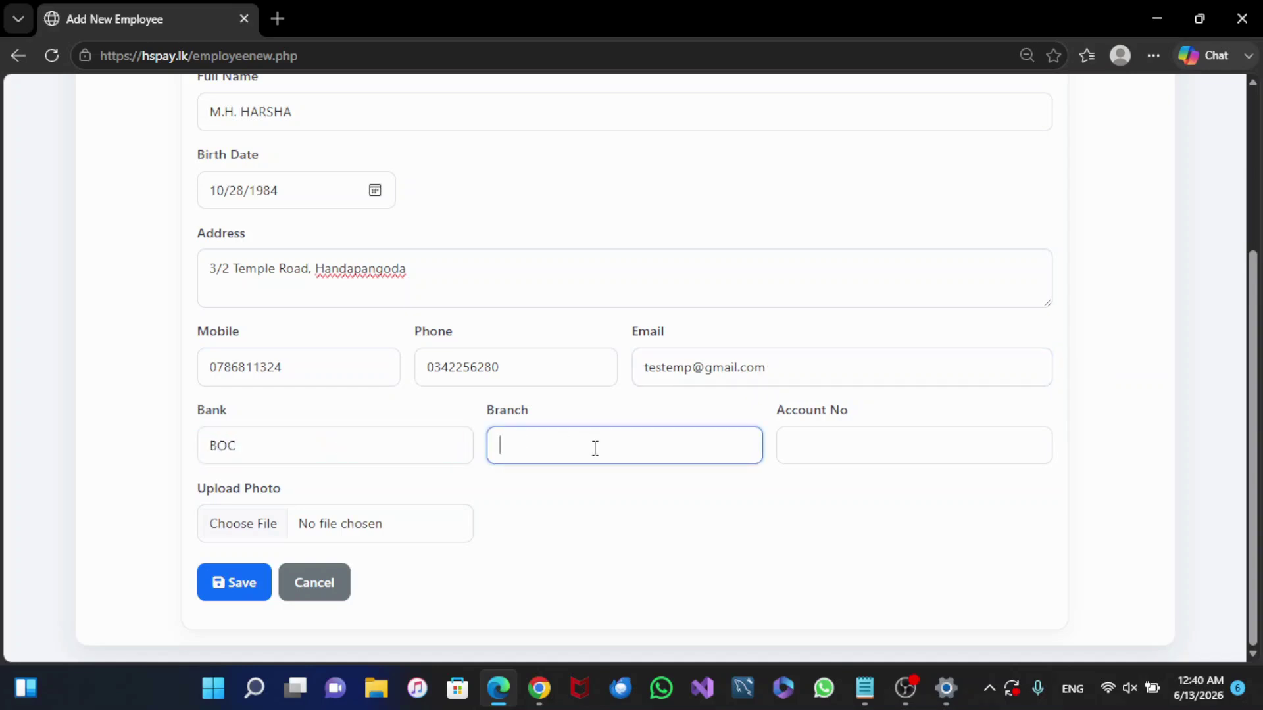
{"action": "type", "text": "Horana"}
{"action": "key", "text": "Tab"}
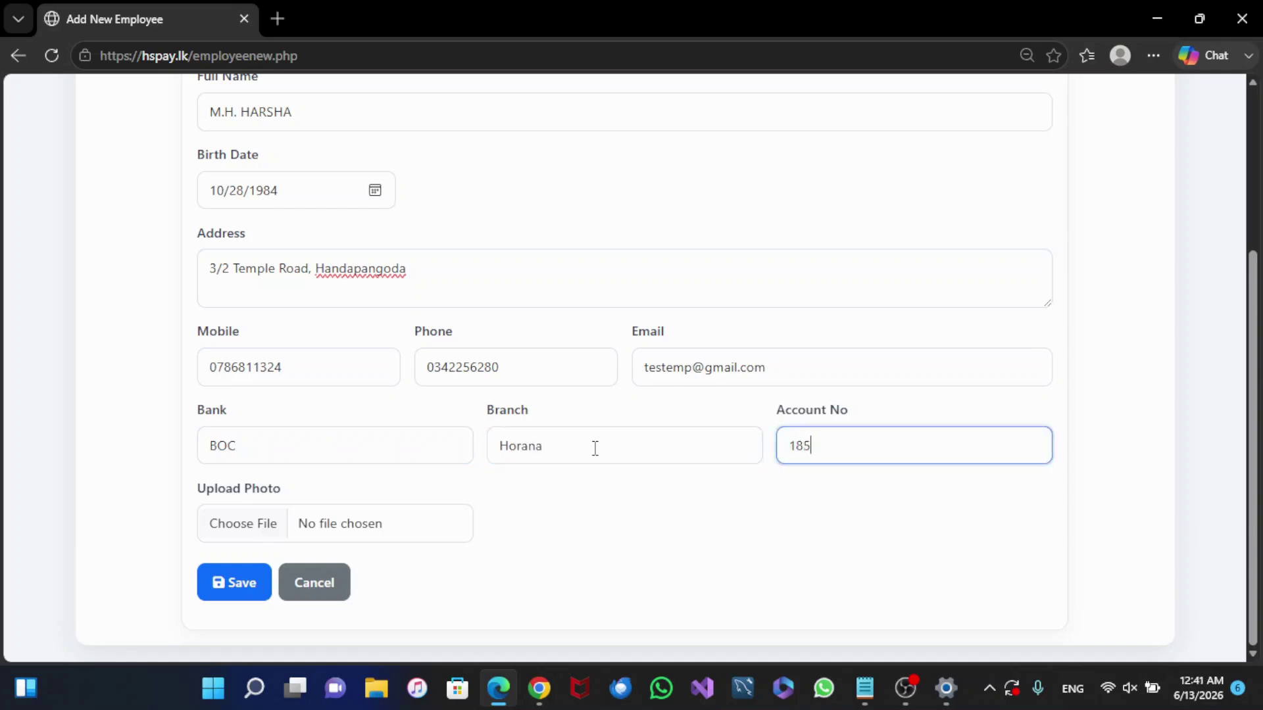
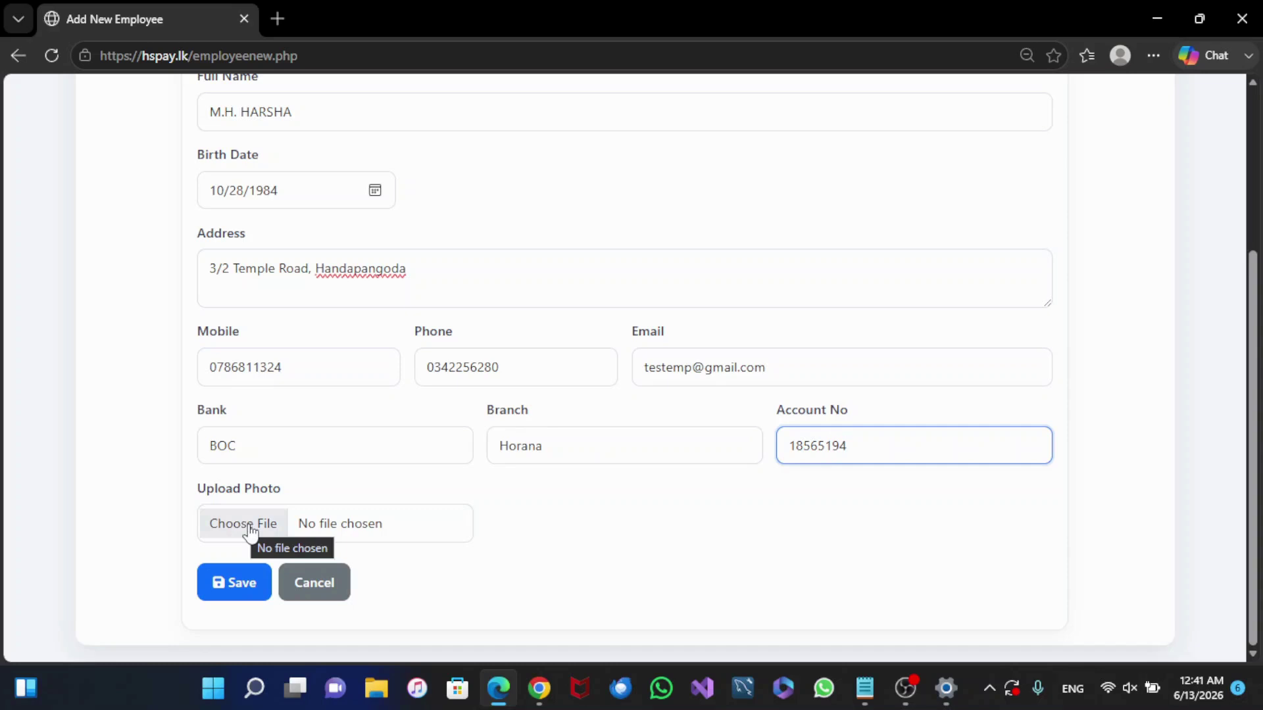
{"action": "scroll", "coordinate": [448, 443], "scroll_direction": "up", "scroll_amount": 4}
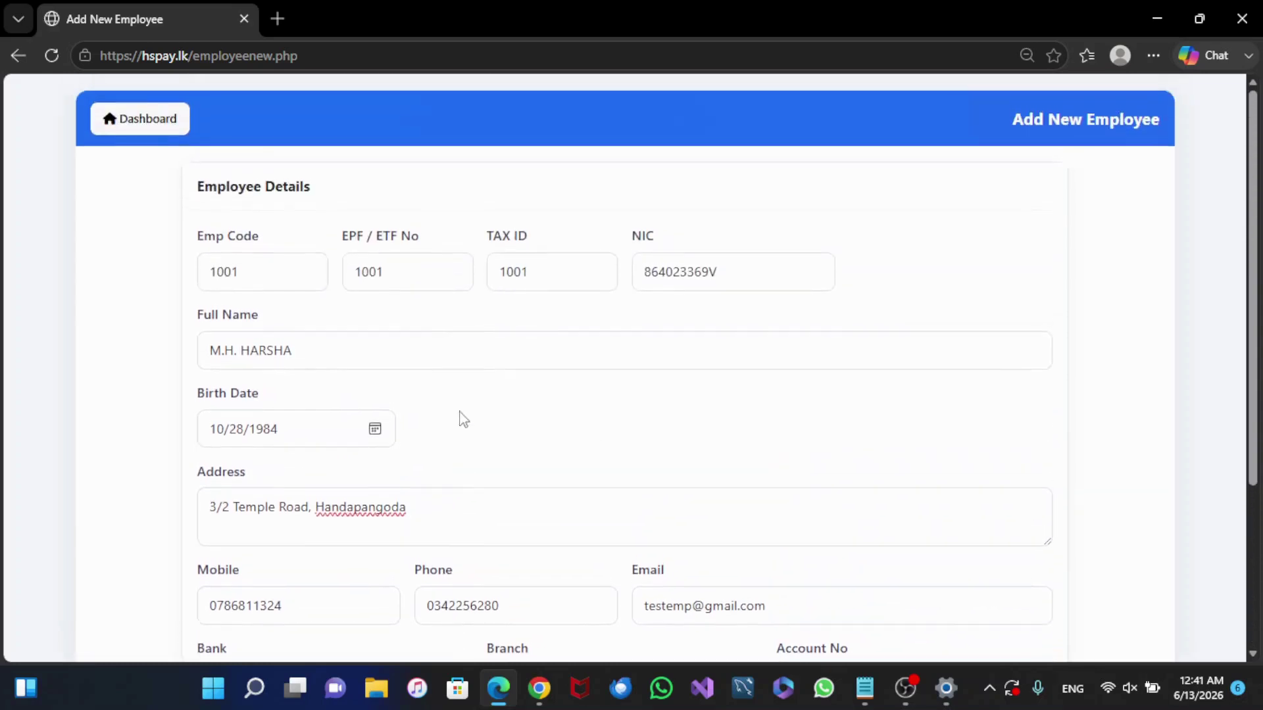
{"action": "scroll", "coordinate": [464, 419], "scroll_direction": "down", "scroll_amount": 4}
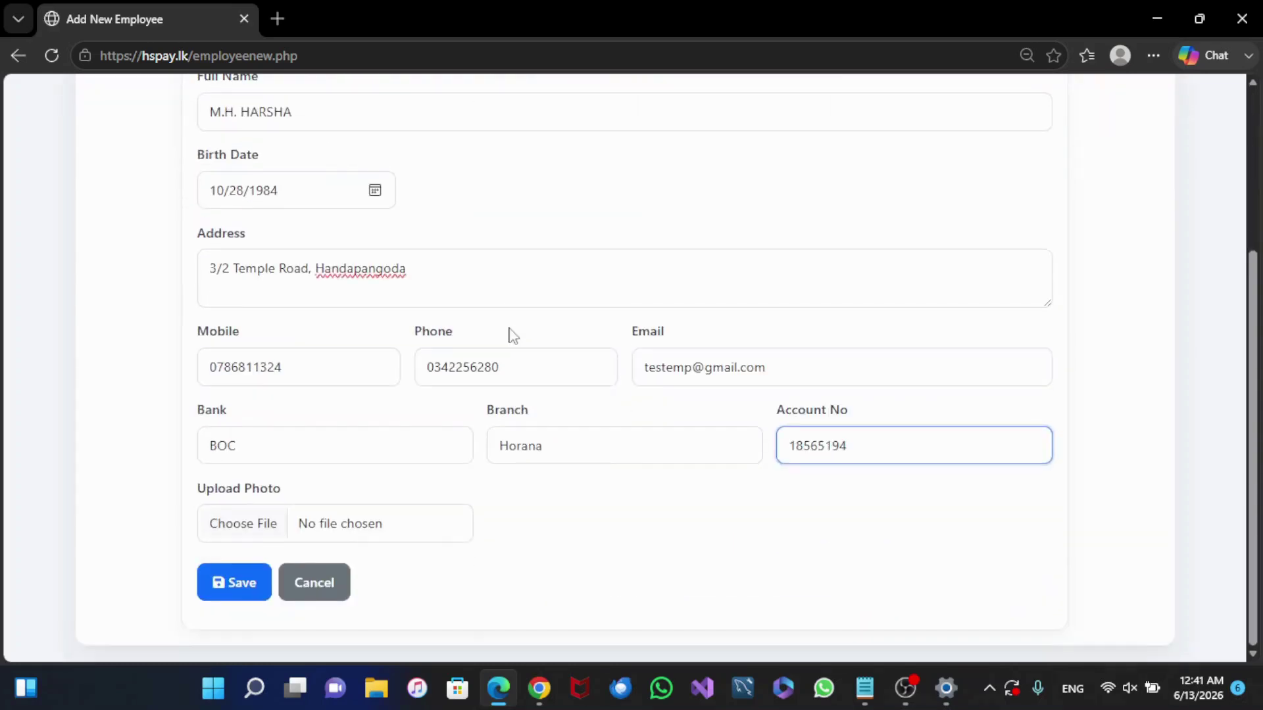
{"action": "left_click", "coordinate": [238, 536]}
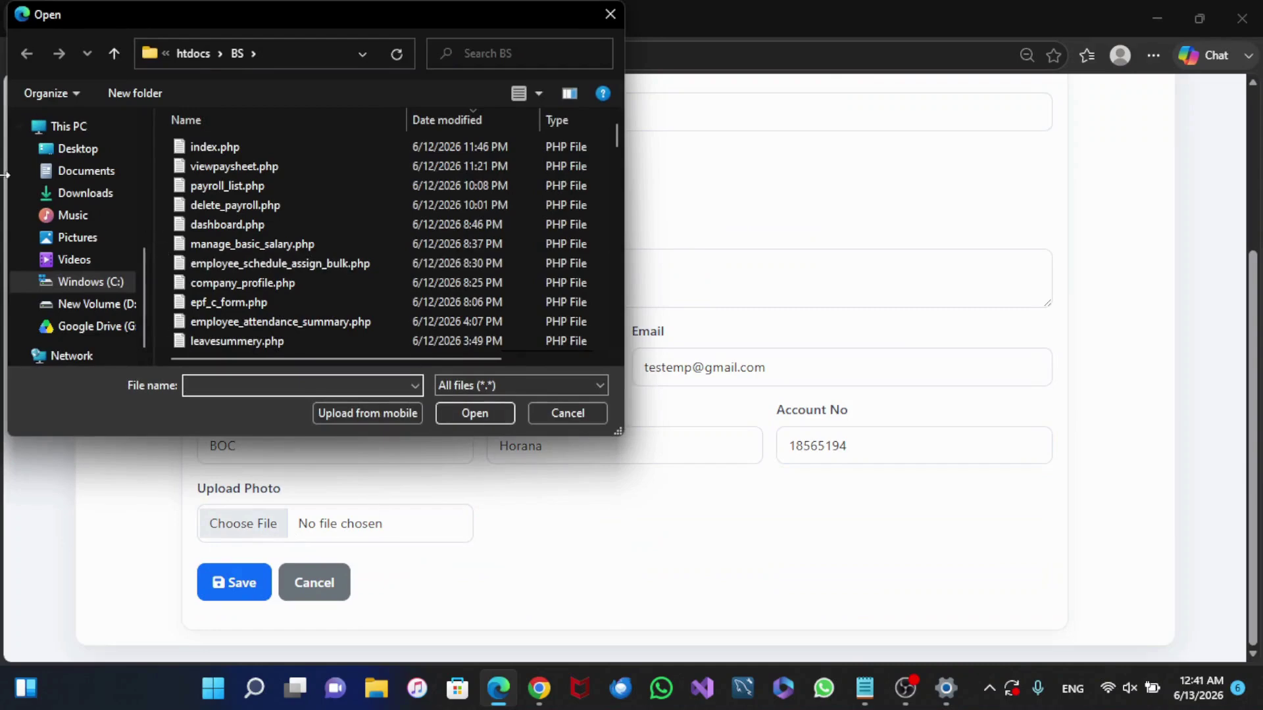
{"action": "left_click", "coordinate": [99, 170]}
{"action": "left_click", "coordinate": [88, 149]}
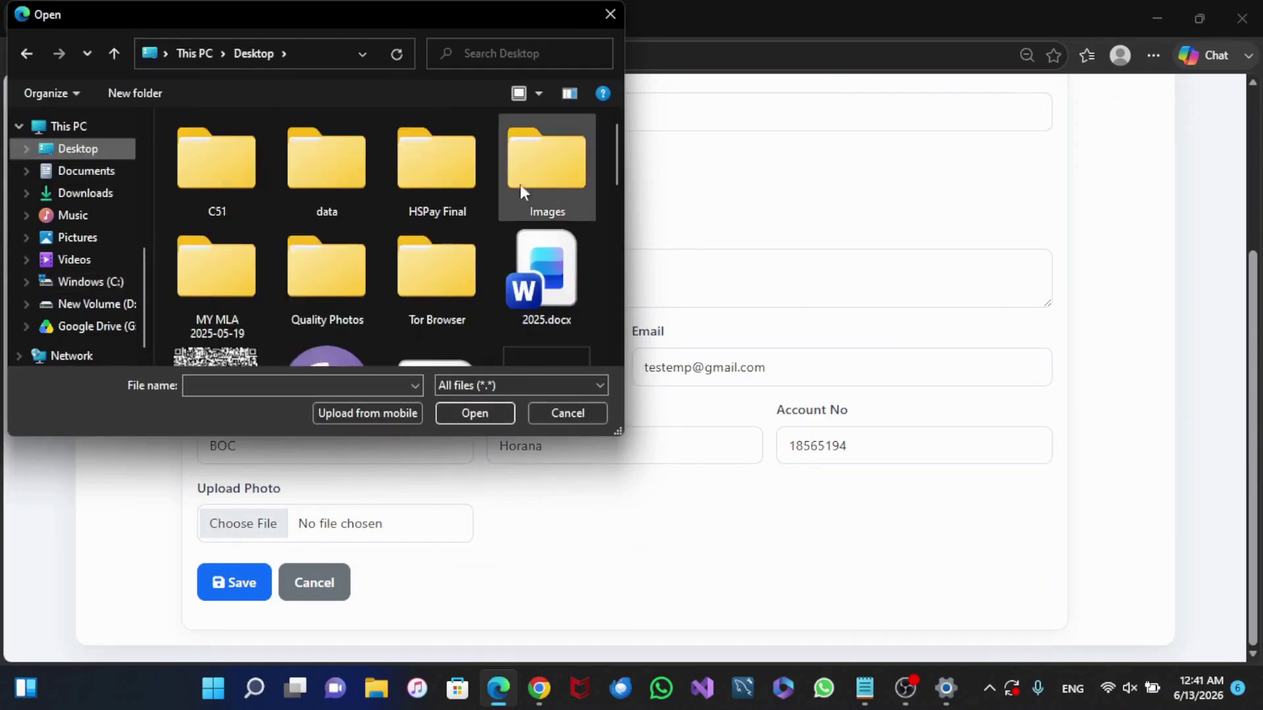
{"action": "double_click", "coordinate": [541, 165]}
{"action": "double_click", "coordinate": [212, 177]}
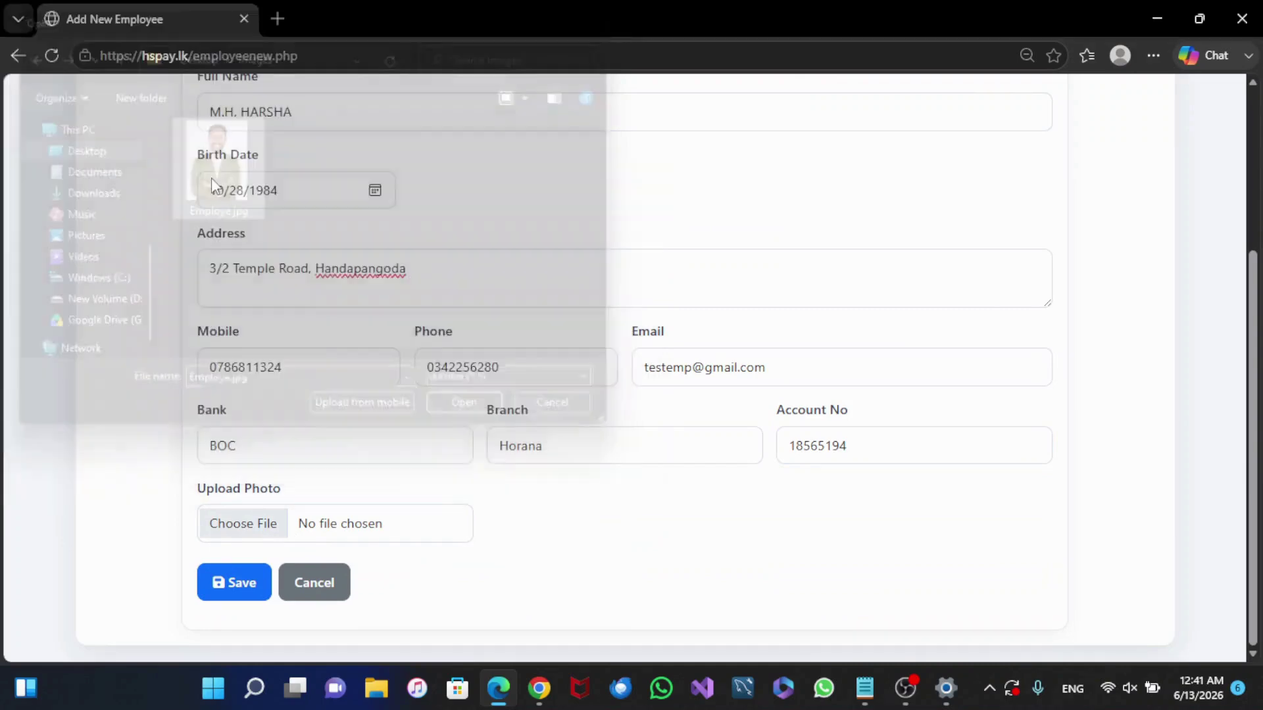
{"action": "scroll", "coordinate": [507, 516], "scroll_direction": "up", "scroll_amount": 3}
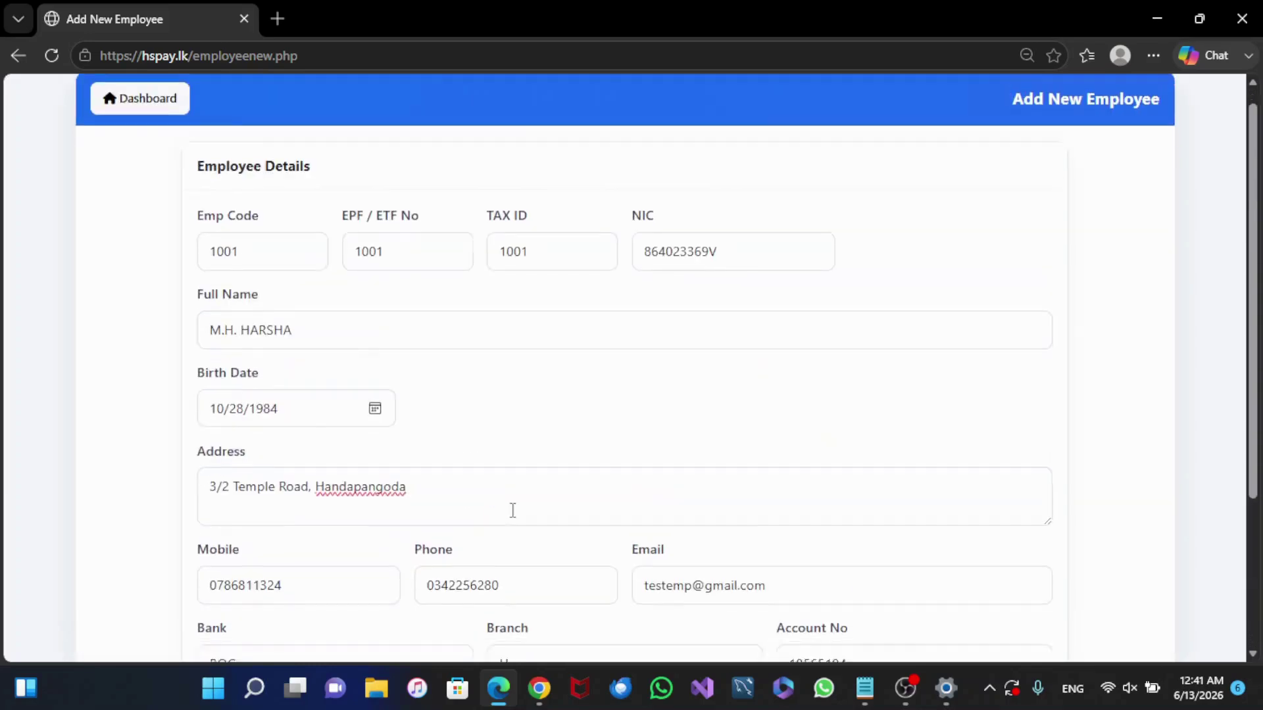
{"action": "scroll", "coordinate": [513, 510], "scroll_direction": "down", "scroll_amount": 3}
{"action": "left_click", "coordinate": [224, 596]}
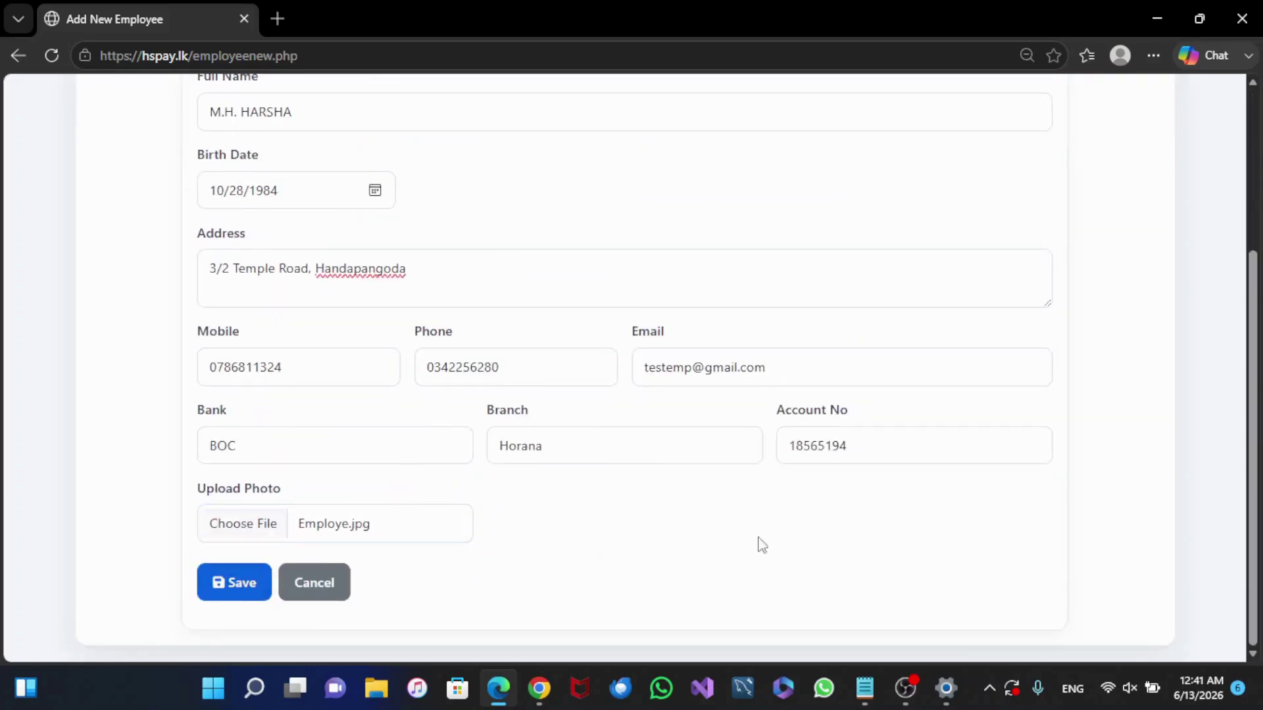
{"action": "scroll", "coordinate": [1029, 487], "scroll_direction": "up", "scroll_amount": 4}
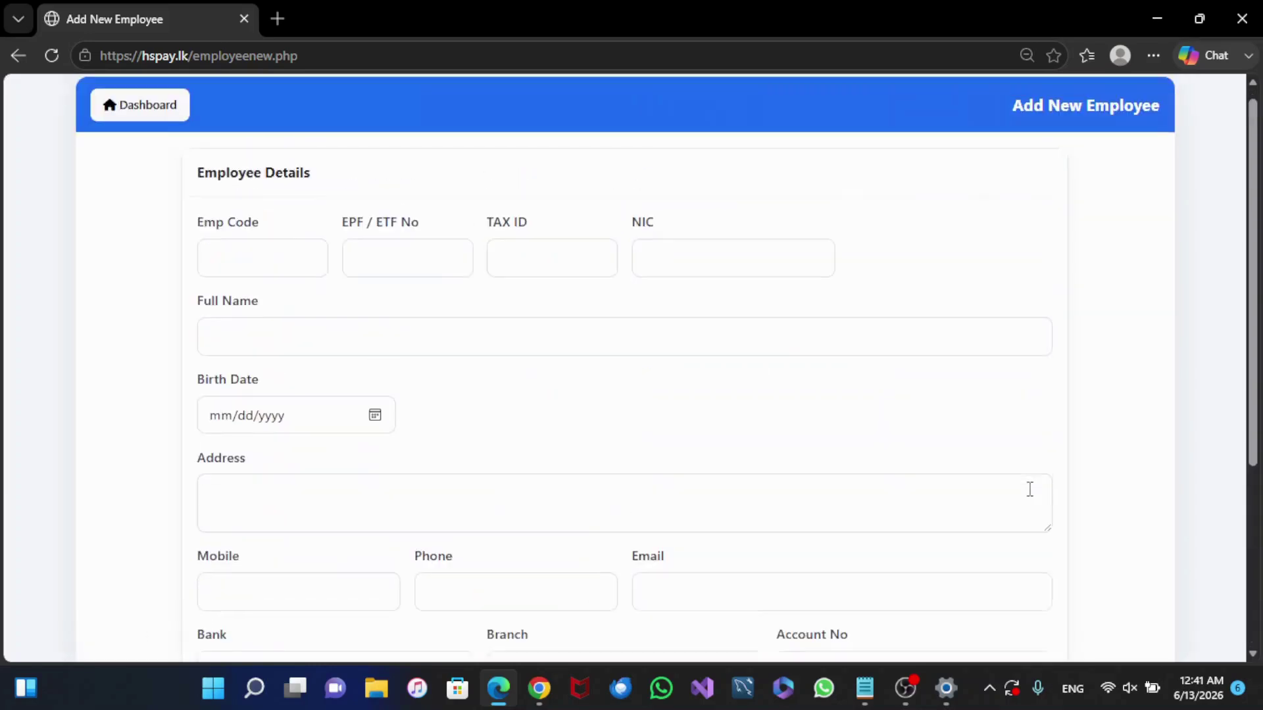
{"action": "scroll", "coordinate": [1033, 488], "scroll_direction": "down", "scroll_amount": 3}
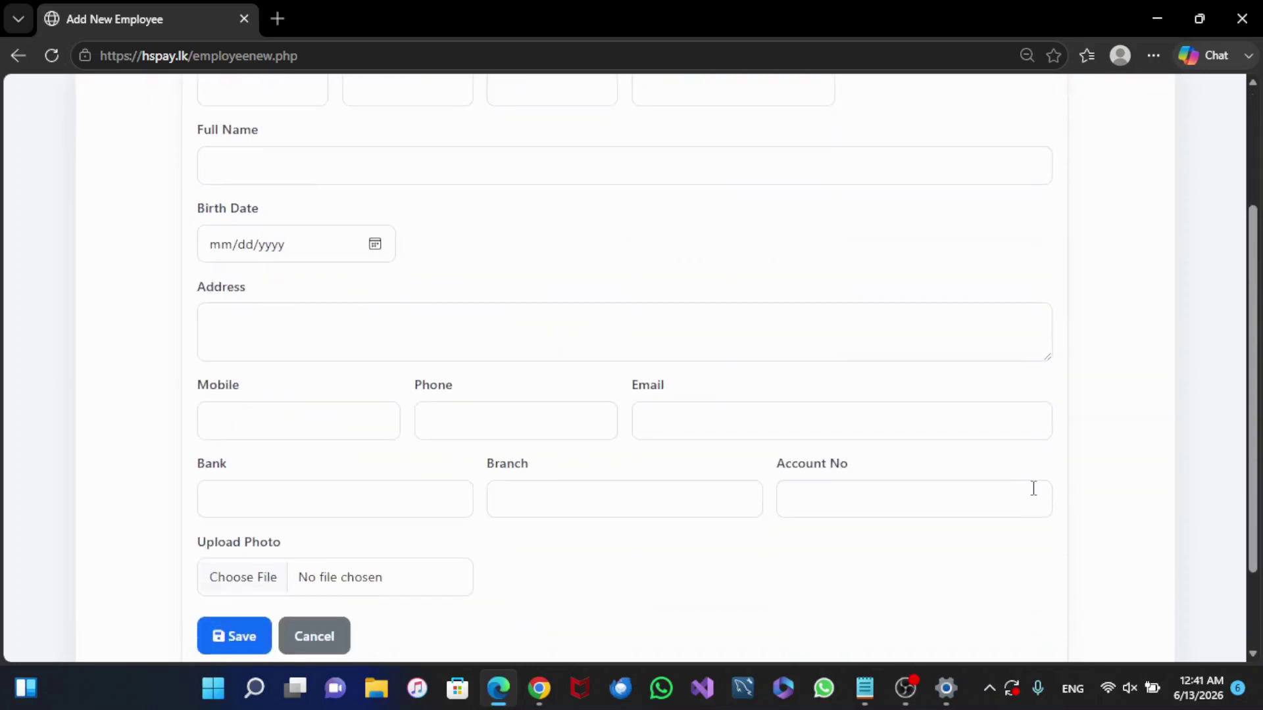
{"action": "scroll", "coordinate": [1036, 487], "scroll_direction": "up", "scroll_amount": 3}
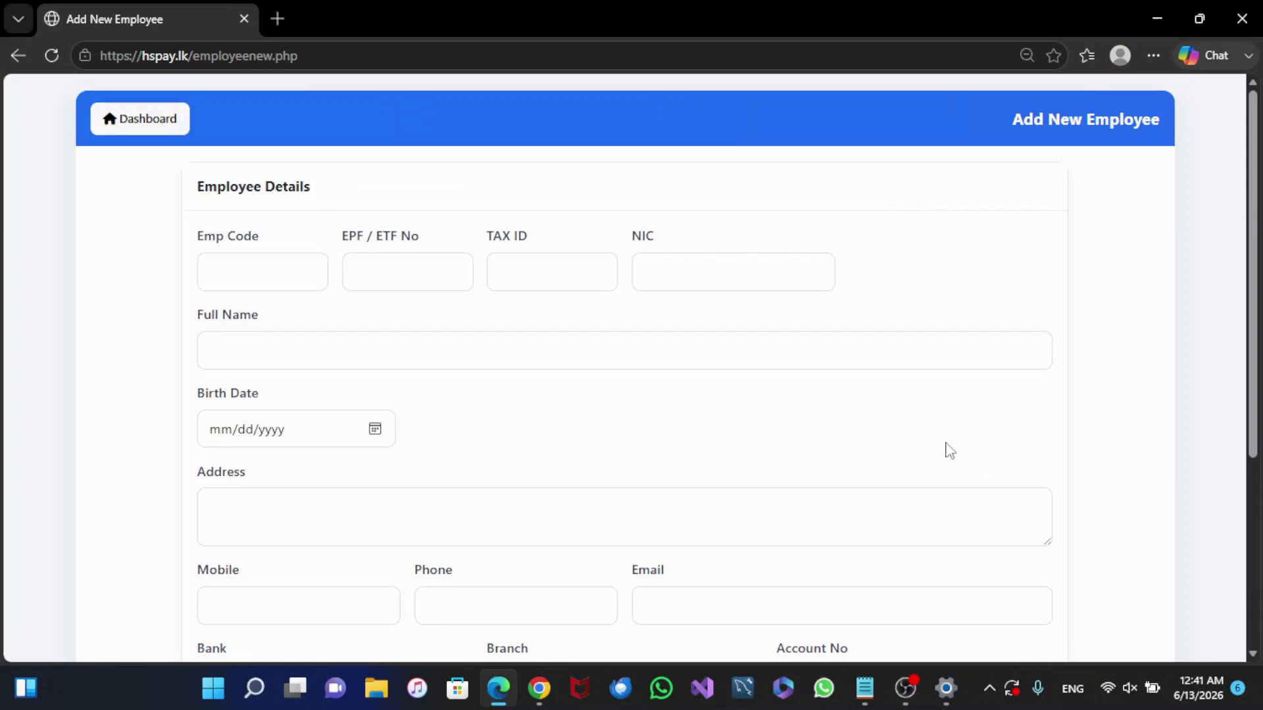
Step: Go to Employee Management > Employee Status, view the new employee's profile, then return to the list
{"action": "left_click", "coordinate": [168, 131]}
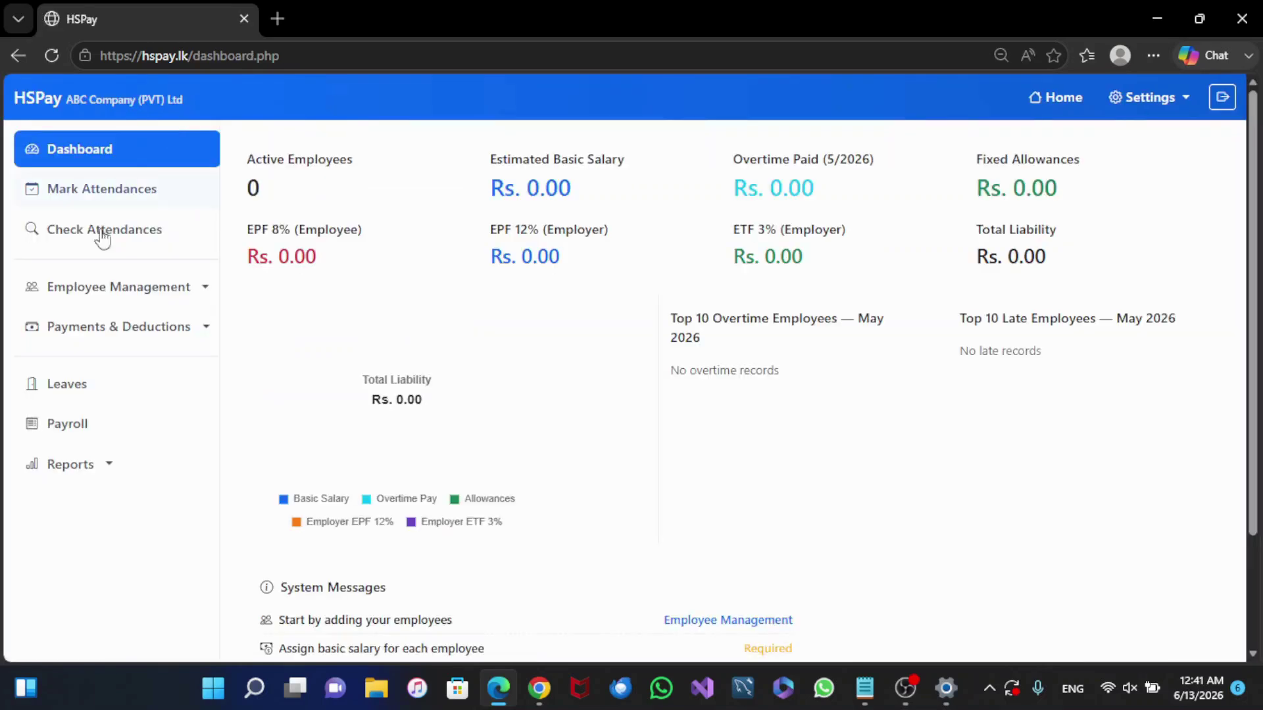
{"action": "left_click", "coordinate": [90, 296]}
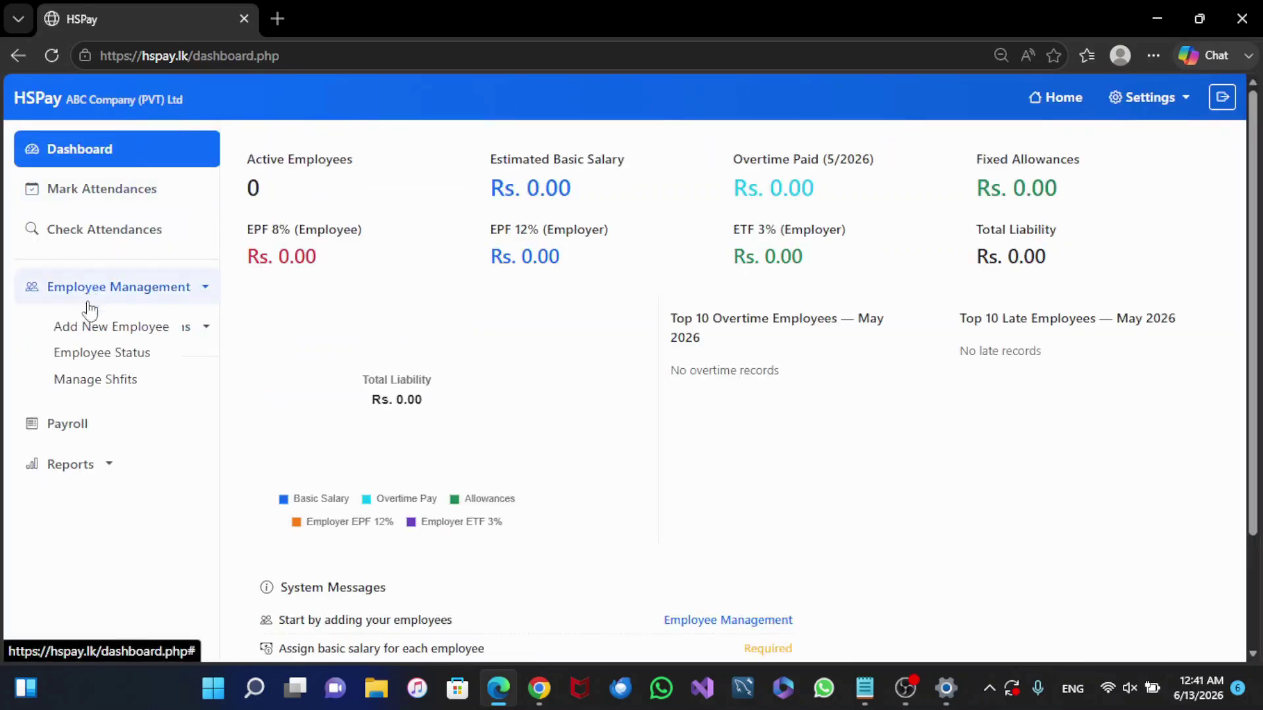
{"action": "left_click", "coordinate": [119, 354]}
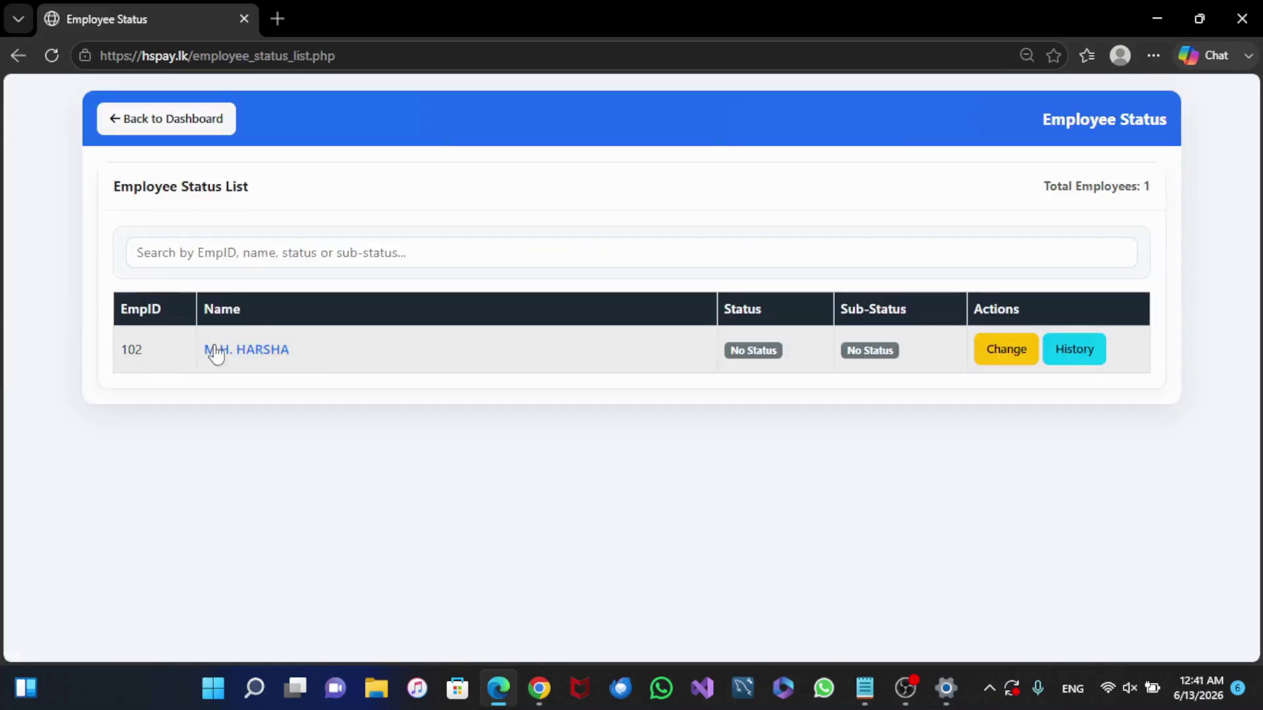
{"action": "left_click", "coordinate": [263, 359]}
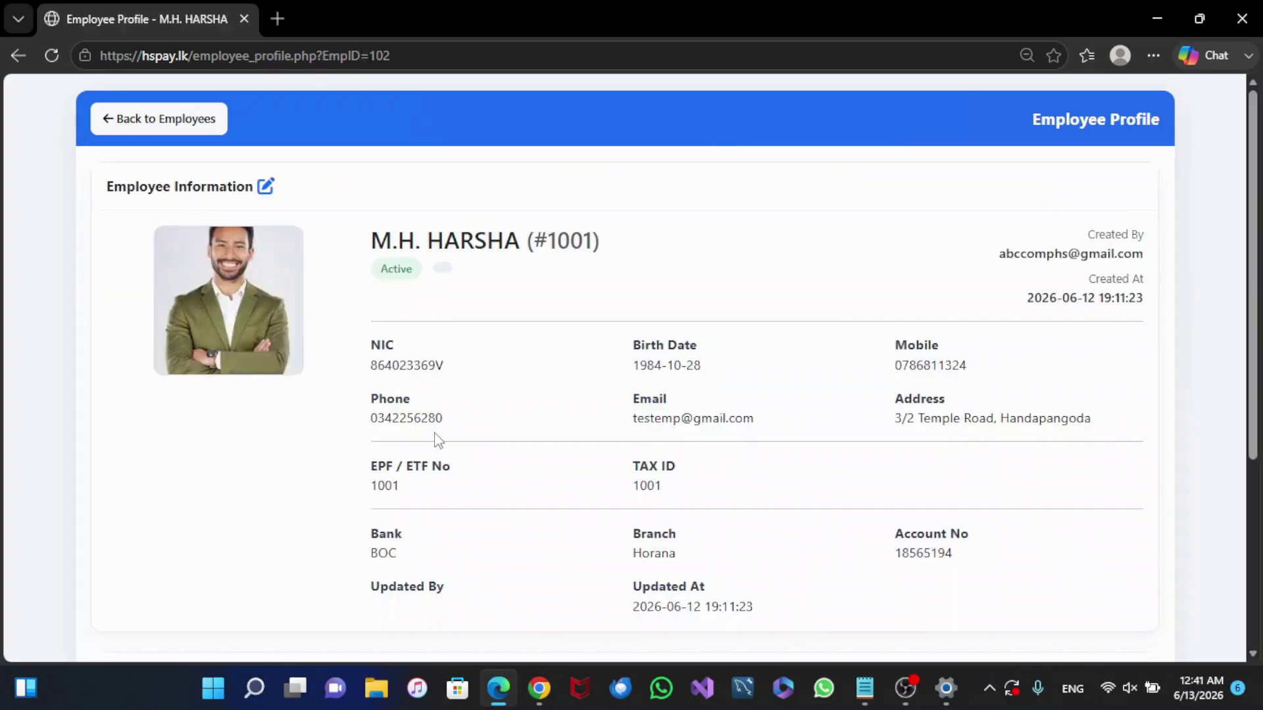
{"action": "scroll", "coordinate": [438, 440], "scroll_direction": "down", "scroll_amount": 5}
{"action": "scroll", "coordinate": [438, 440], "scroll_direction": "up", "scroll_amount": 5}
{"action": "left_click", "coordinate": [174, 119]}
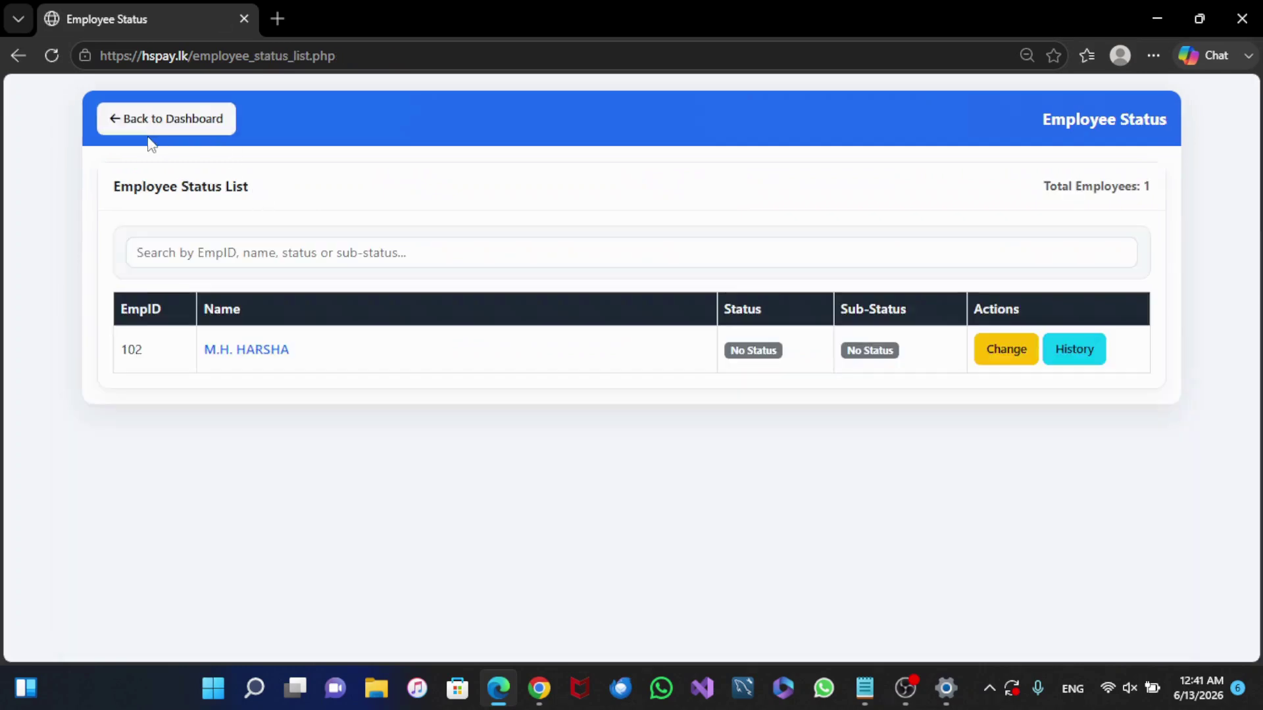
{"action": "left_click", "coordinate": [190, 122]}
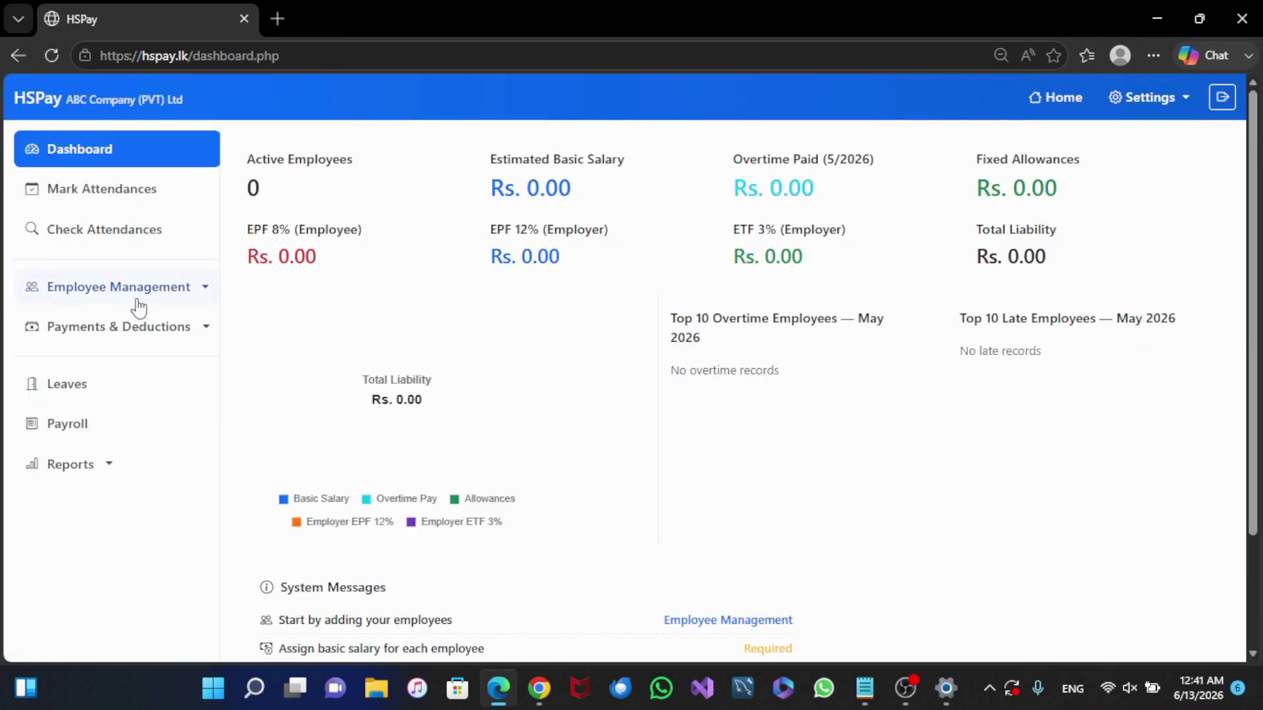
{"action": "left_click", "coordinate": [101, 295]}
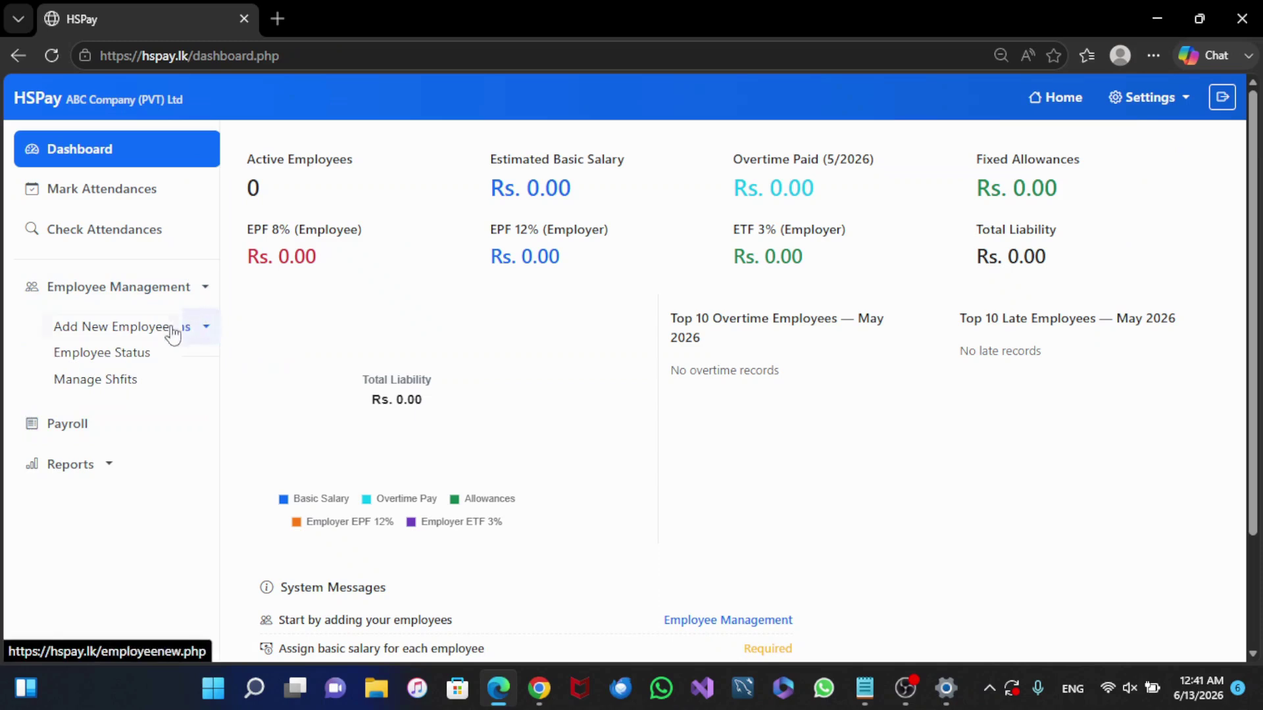
{"action": "left_click", "coordinate": [127, 358]}
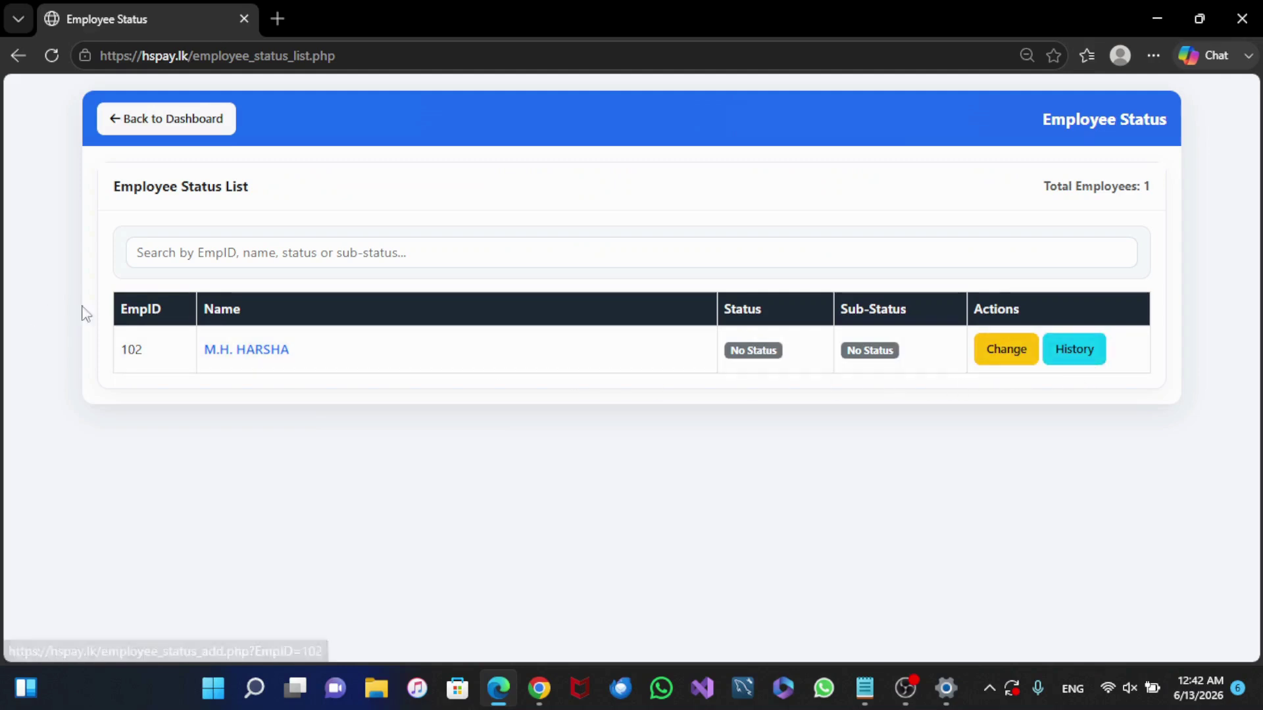
{"action": "left_click", "coordinate": [259, 351]}
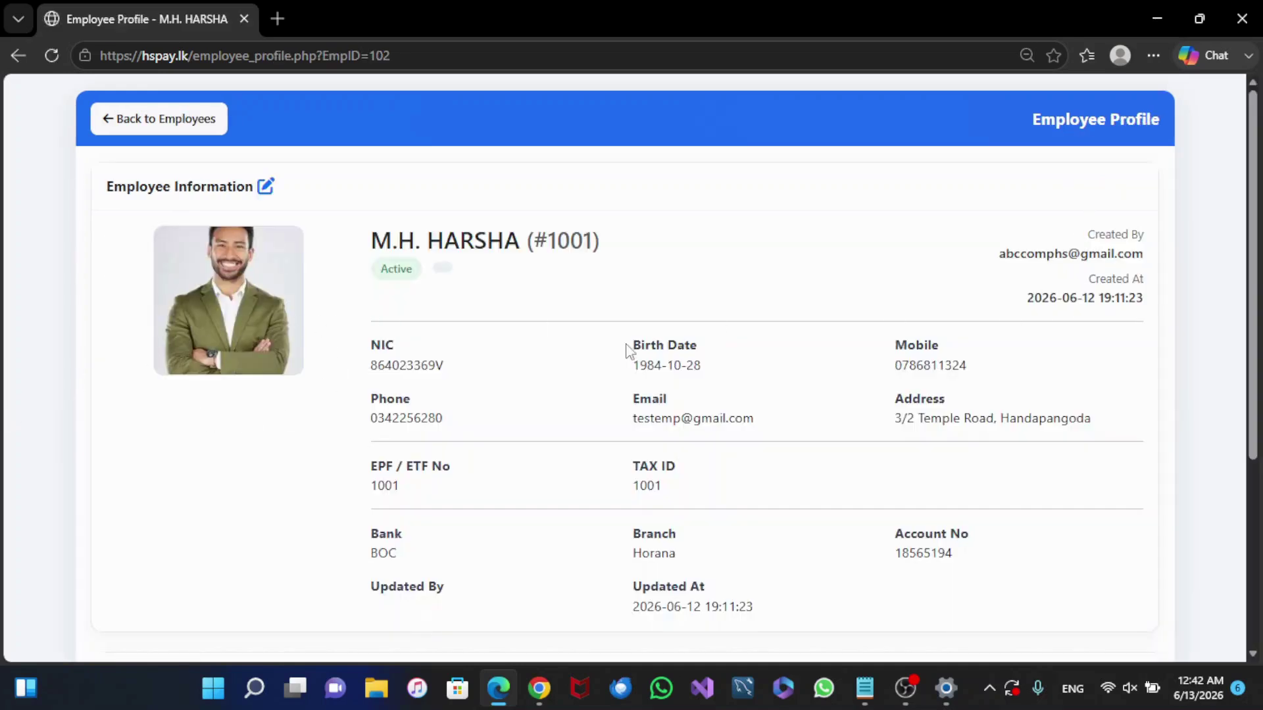
{"action": "scroll", "coordinate": [619, 349], "scroll_direction": "down", "scroll_amount": 1}
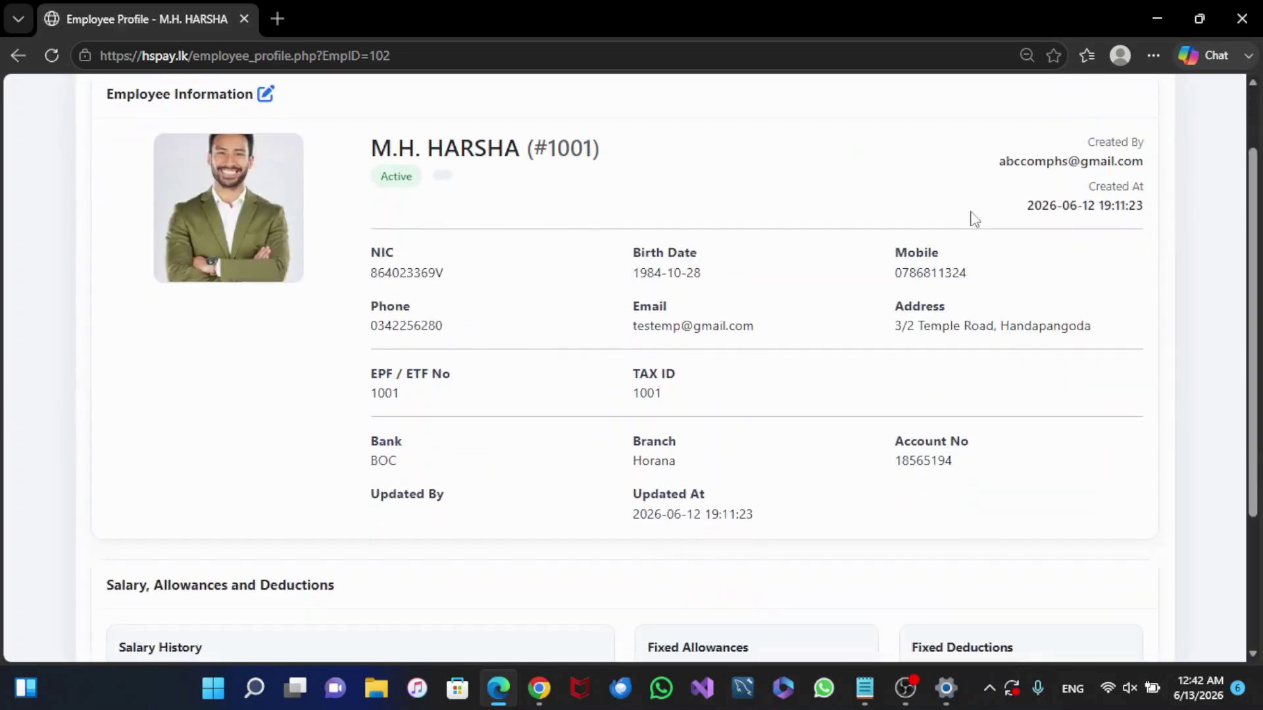
{"action": "scroll", "coordinate": [701, 406], "scroll_direction": "down", "scroll_amount": 3}
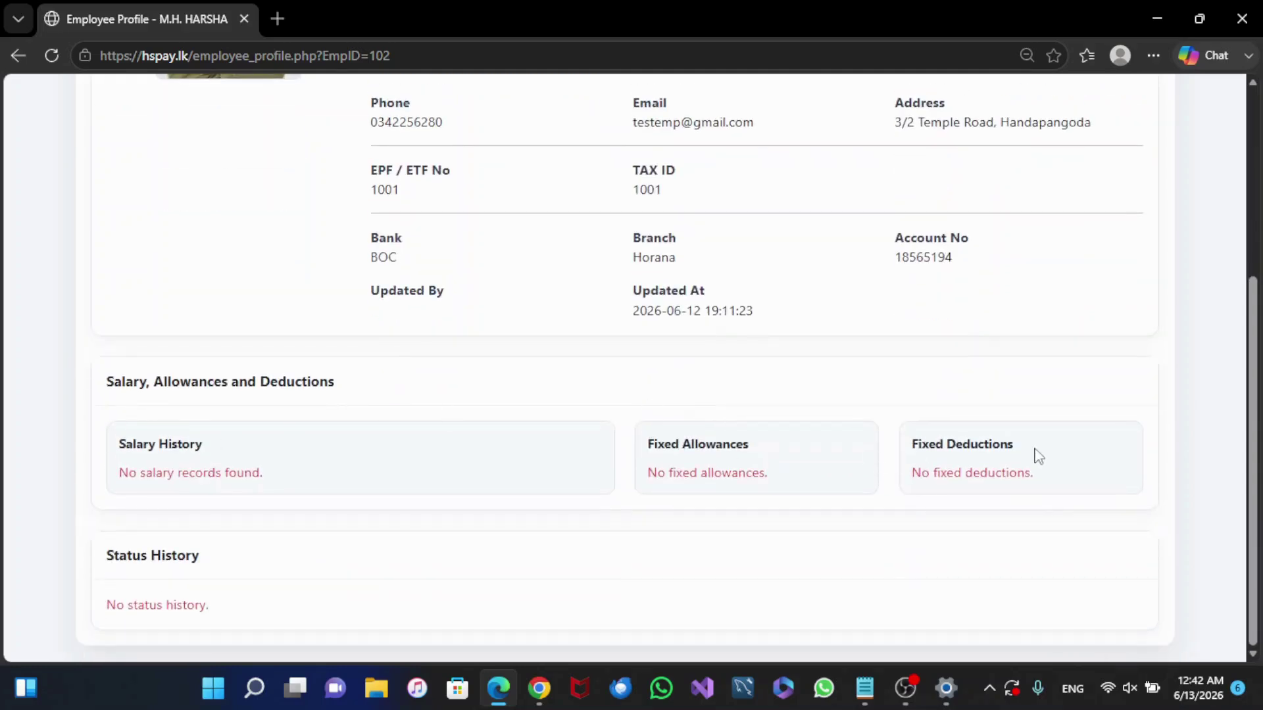
{"action": "scroll", "coordinate": [358, 561], "scroll_direction": "up", "scroll_amount": 5}
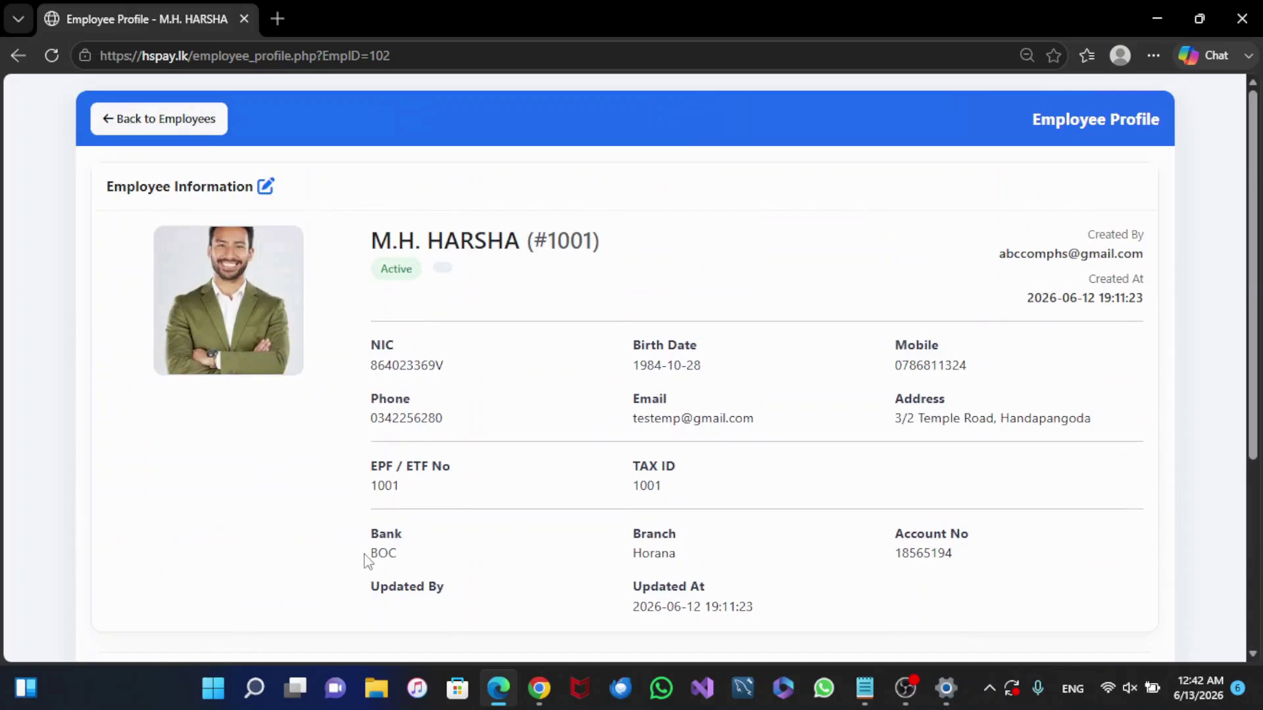
{"action": "left_click", "coordinate": [206, 125]}
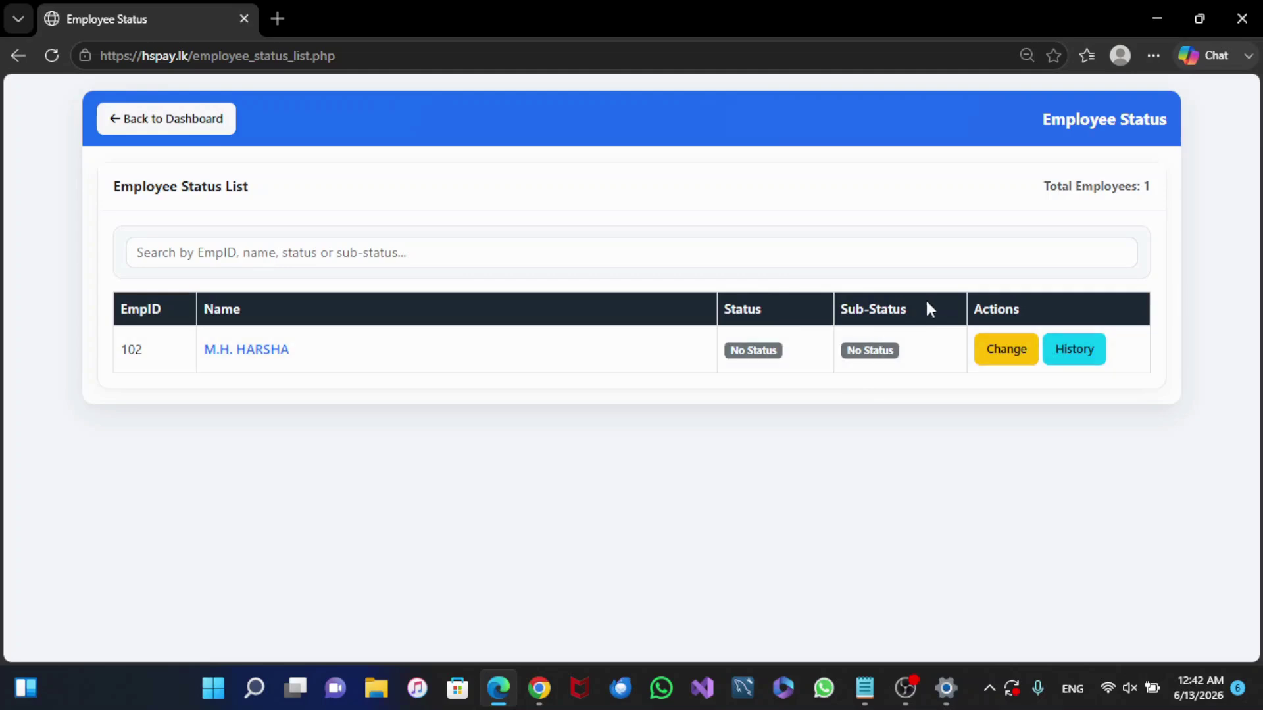
Step: Change the employee's status to Active with sub-status Joined and save
{"action": "left_click", "coordinate": [996, 361]}
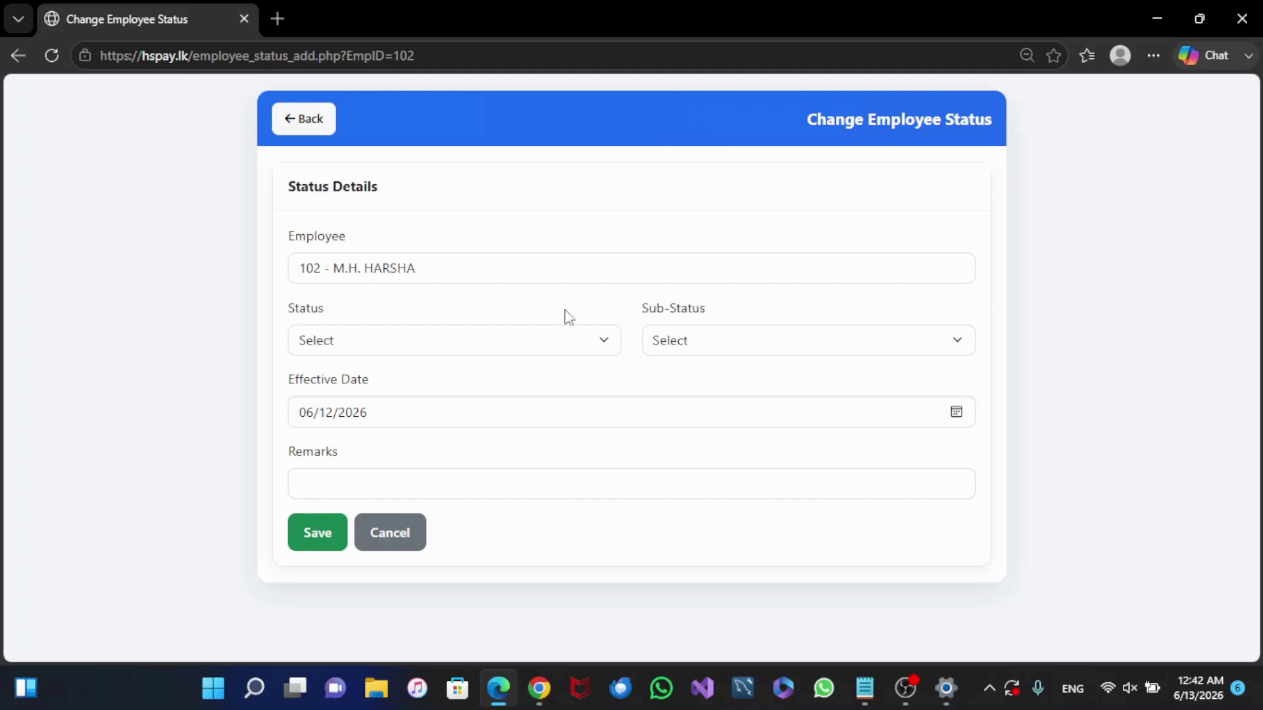
{"action": "left_click", "coordinate": [475, 342]}
{"action": "left_click", "coordinate": [423, 398]}
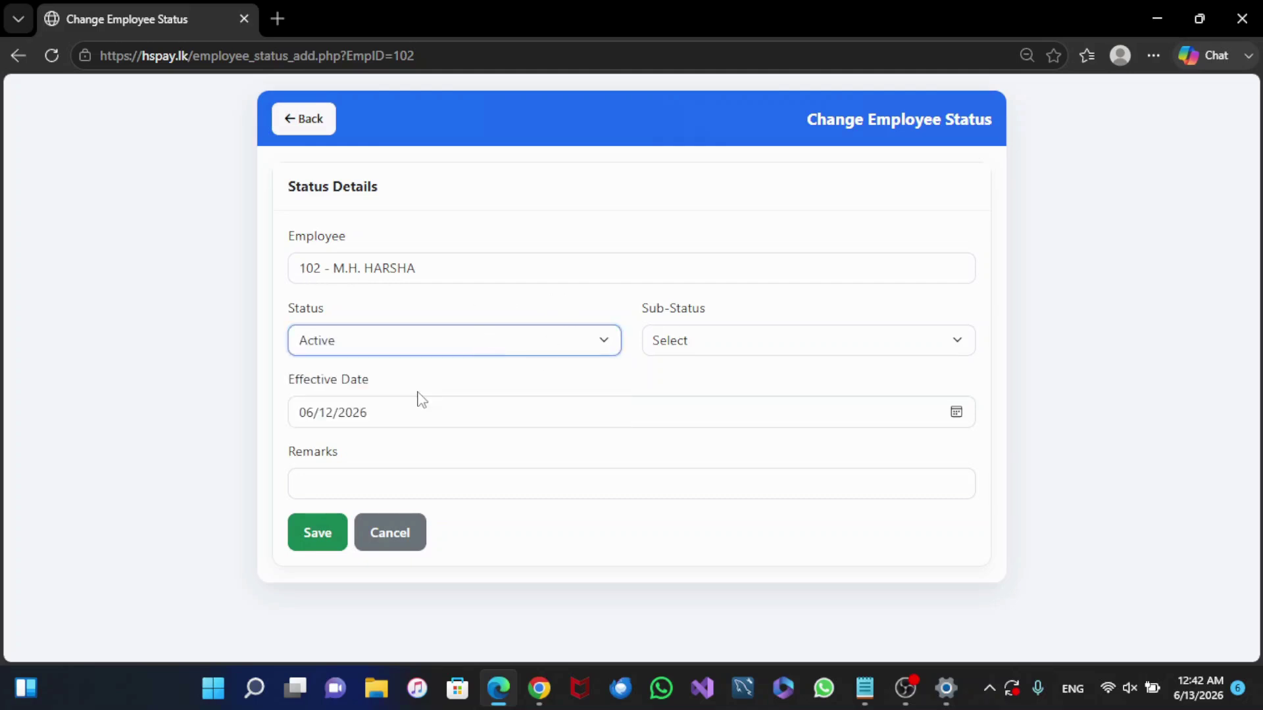
{"action": "left_click", "coordinate": [782, 345]}
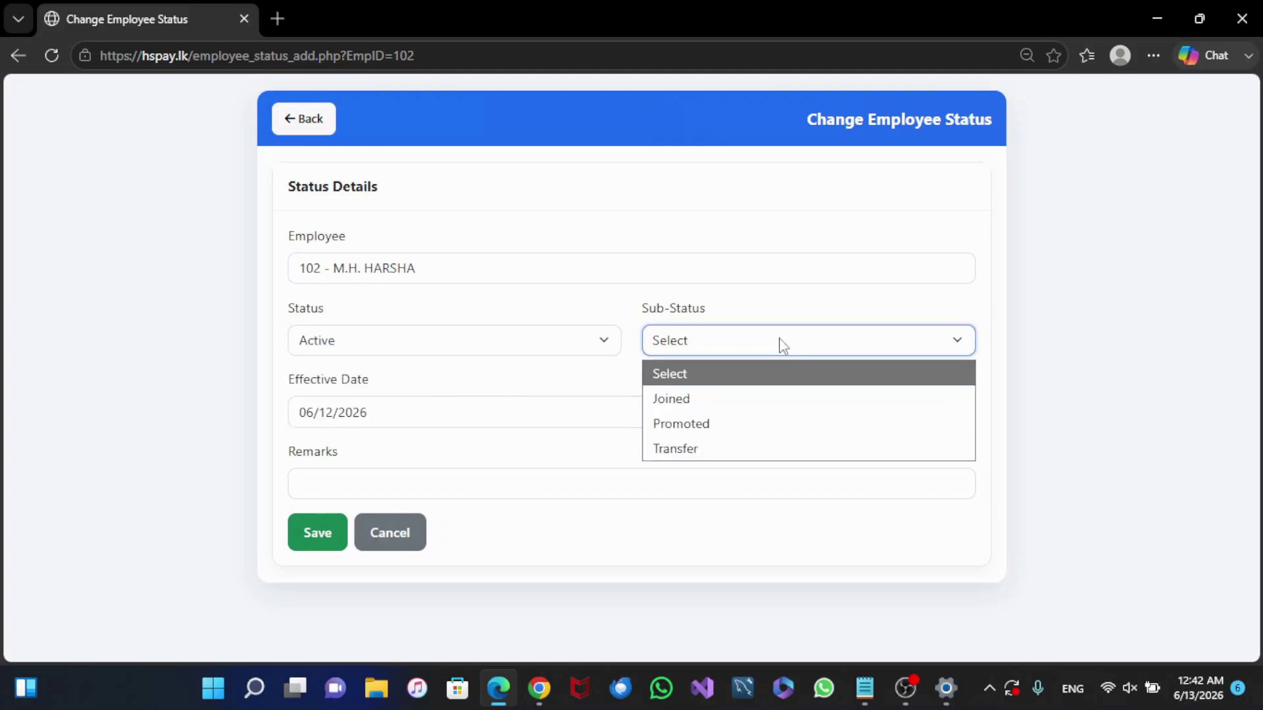
{"action": "left_click", "coordinate": [754, 400]}
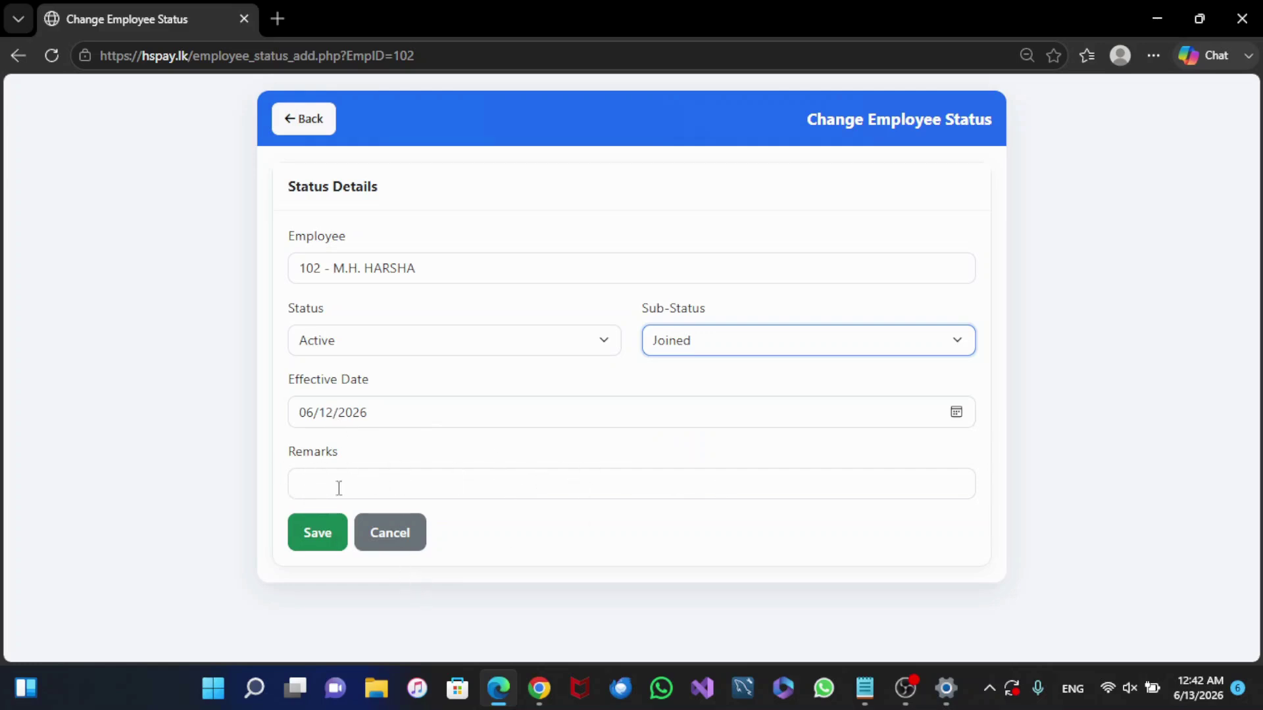
{"action": "left_click", "coordinate": [322, 536]}
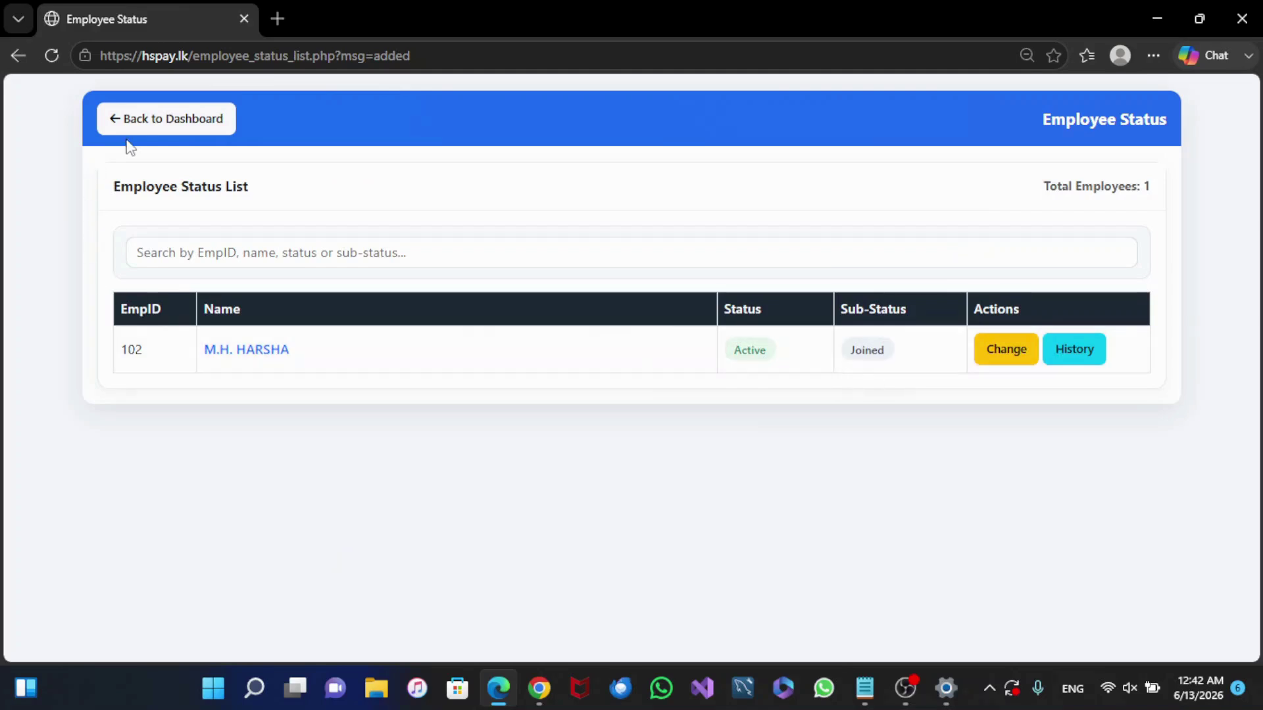
Step: Return to the dashboard and check it shows 1 active employee
{"action": "left_click", "coordinate": [190, 123]}
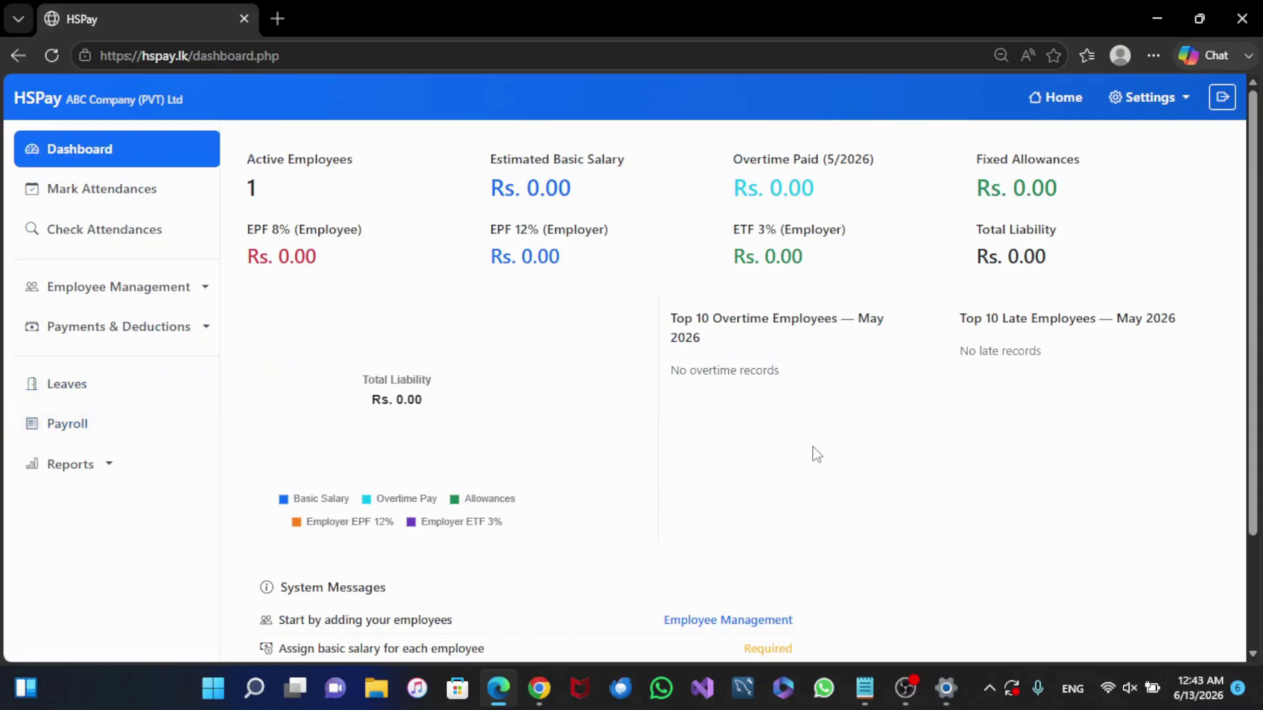
{"action": "scroll", "coordinate": [814, 474], "scroll_direction": "down", "scroll_amount": 2}
{"action": "scroll", "coordinate": [346, 437], "scroll_direction": "up", "scroll_amount": 2}
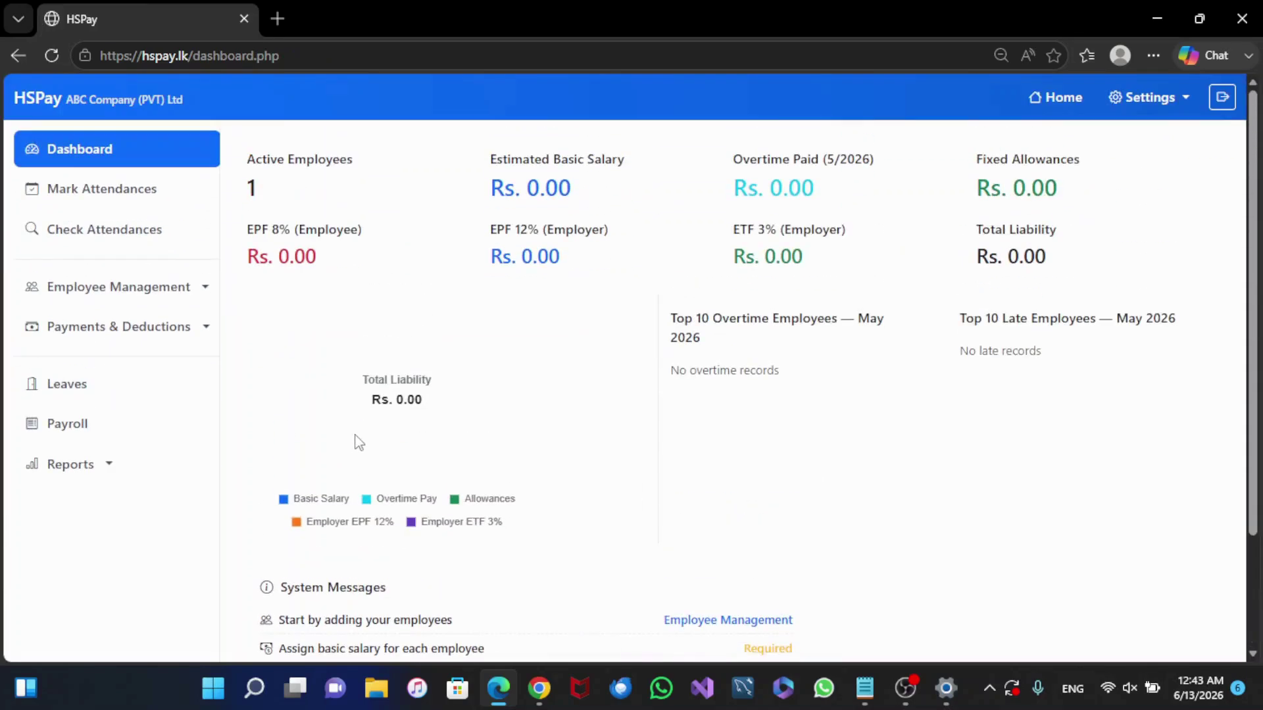